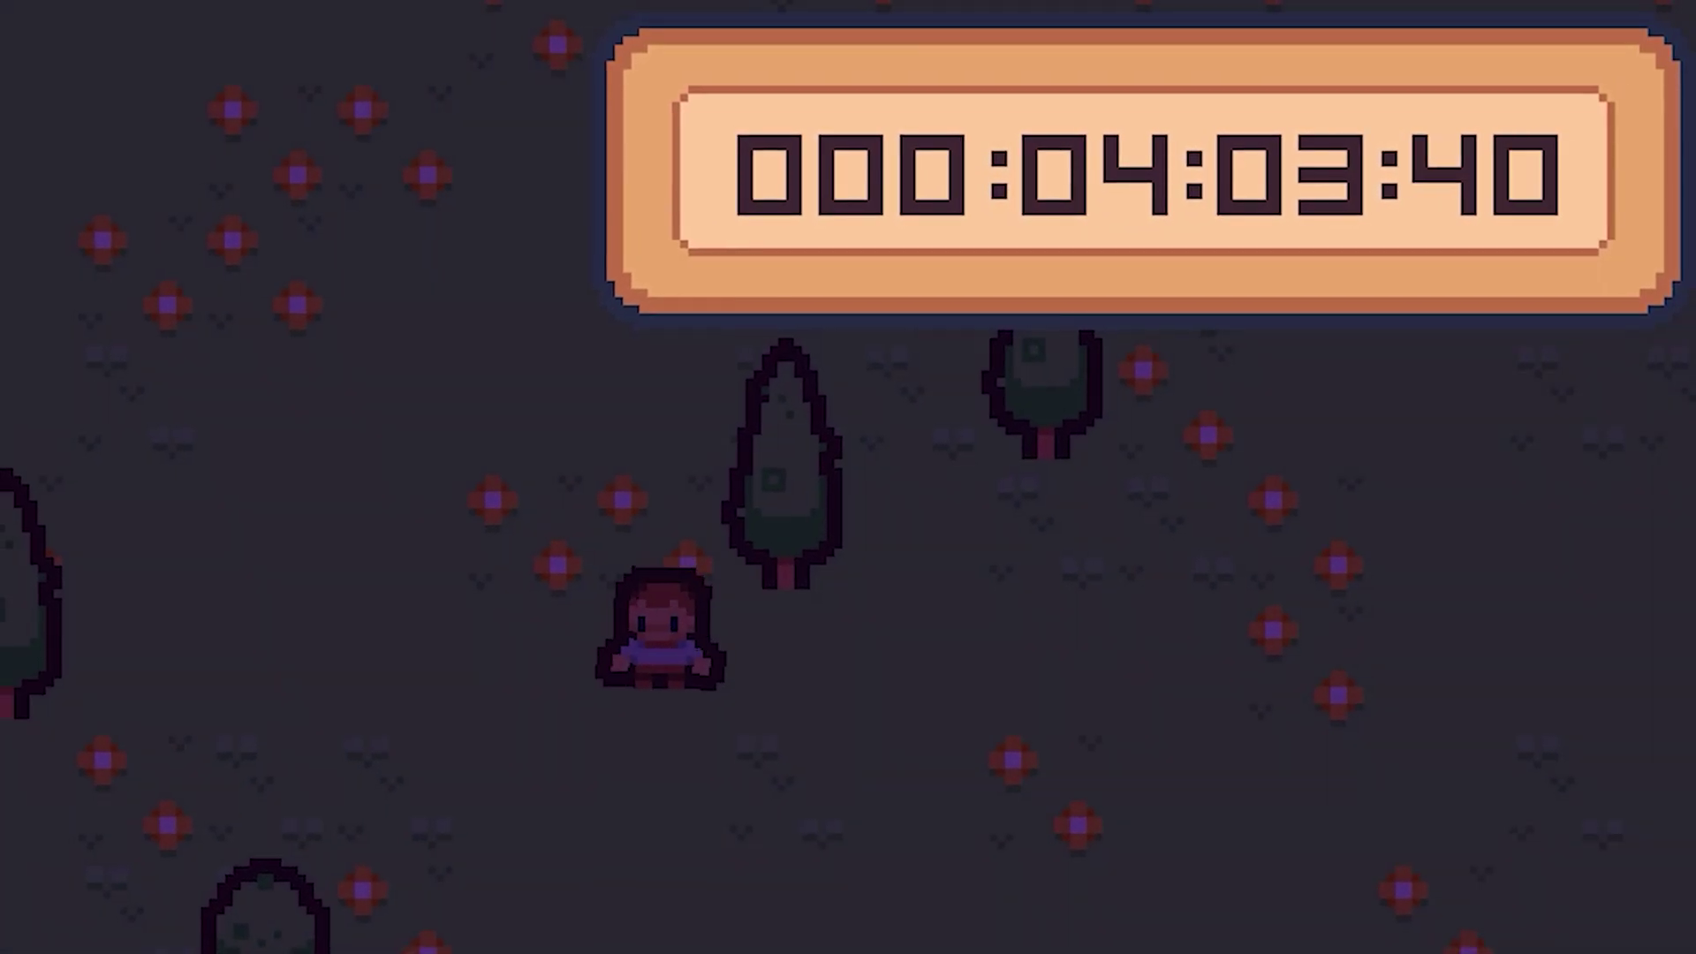
Step: Walk the player down-left, left and down-right among the lower trees, then back up
key("Down+Left")
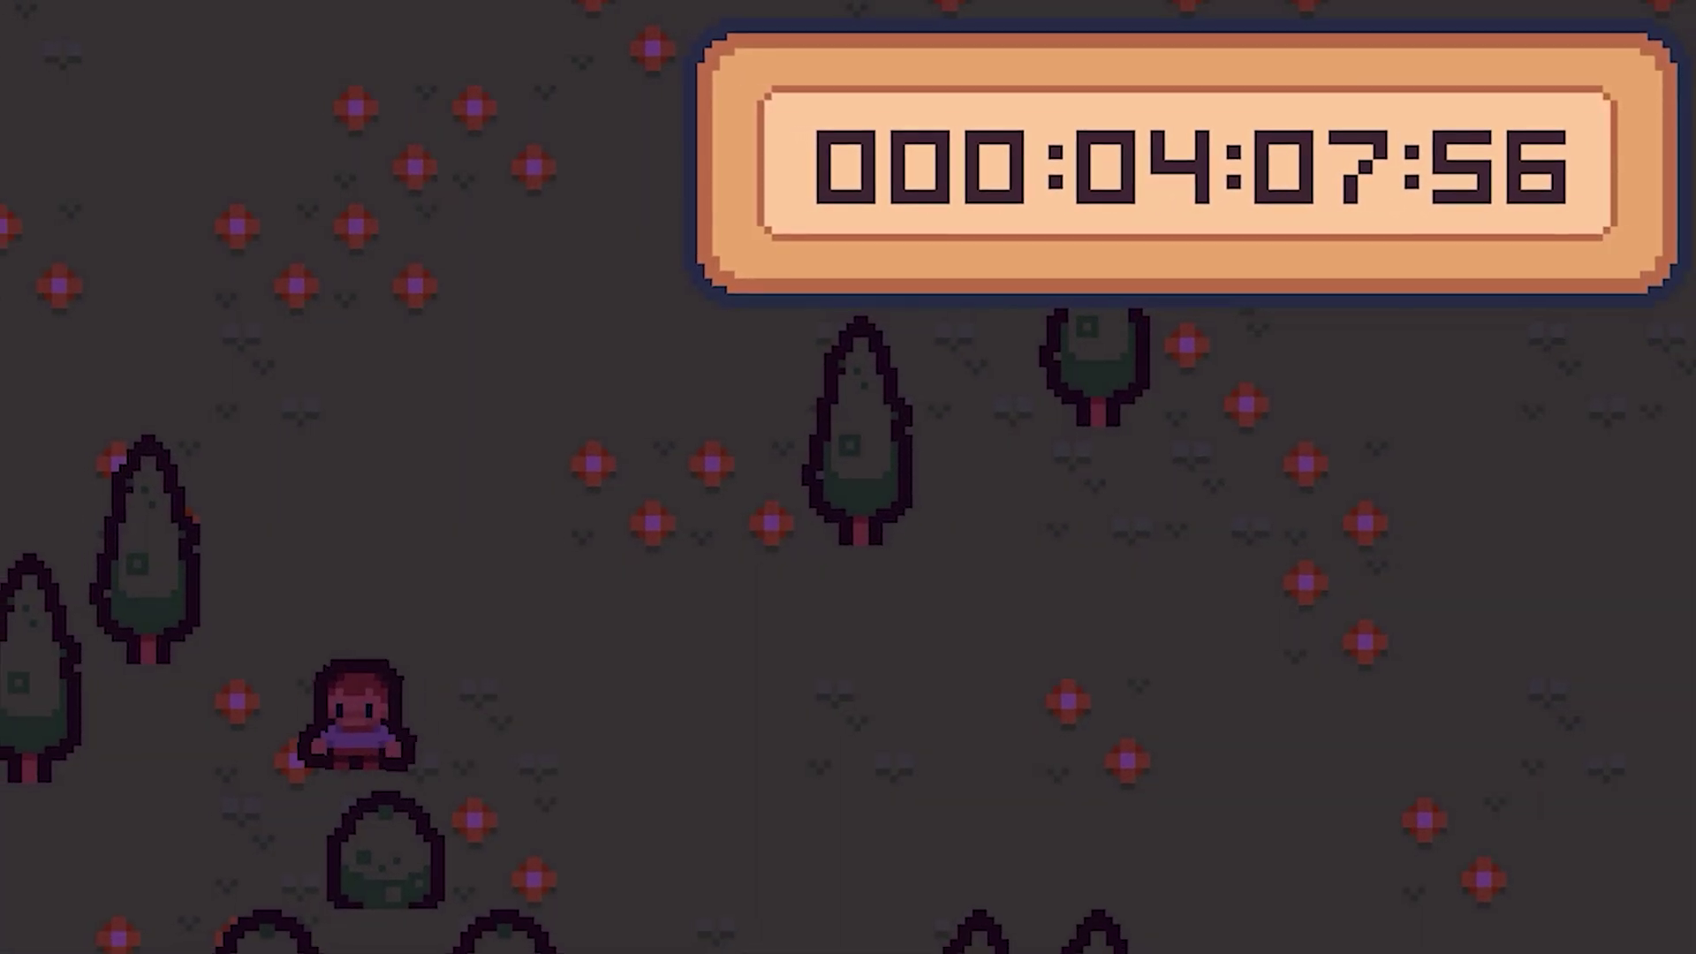
key("Left")
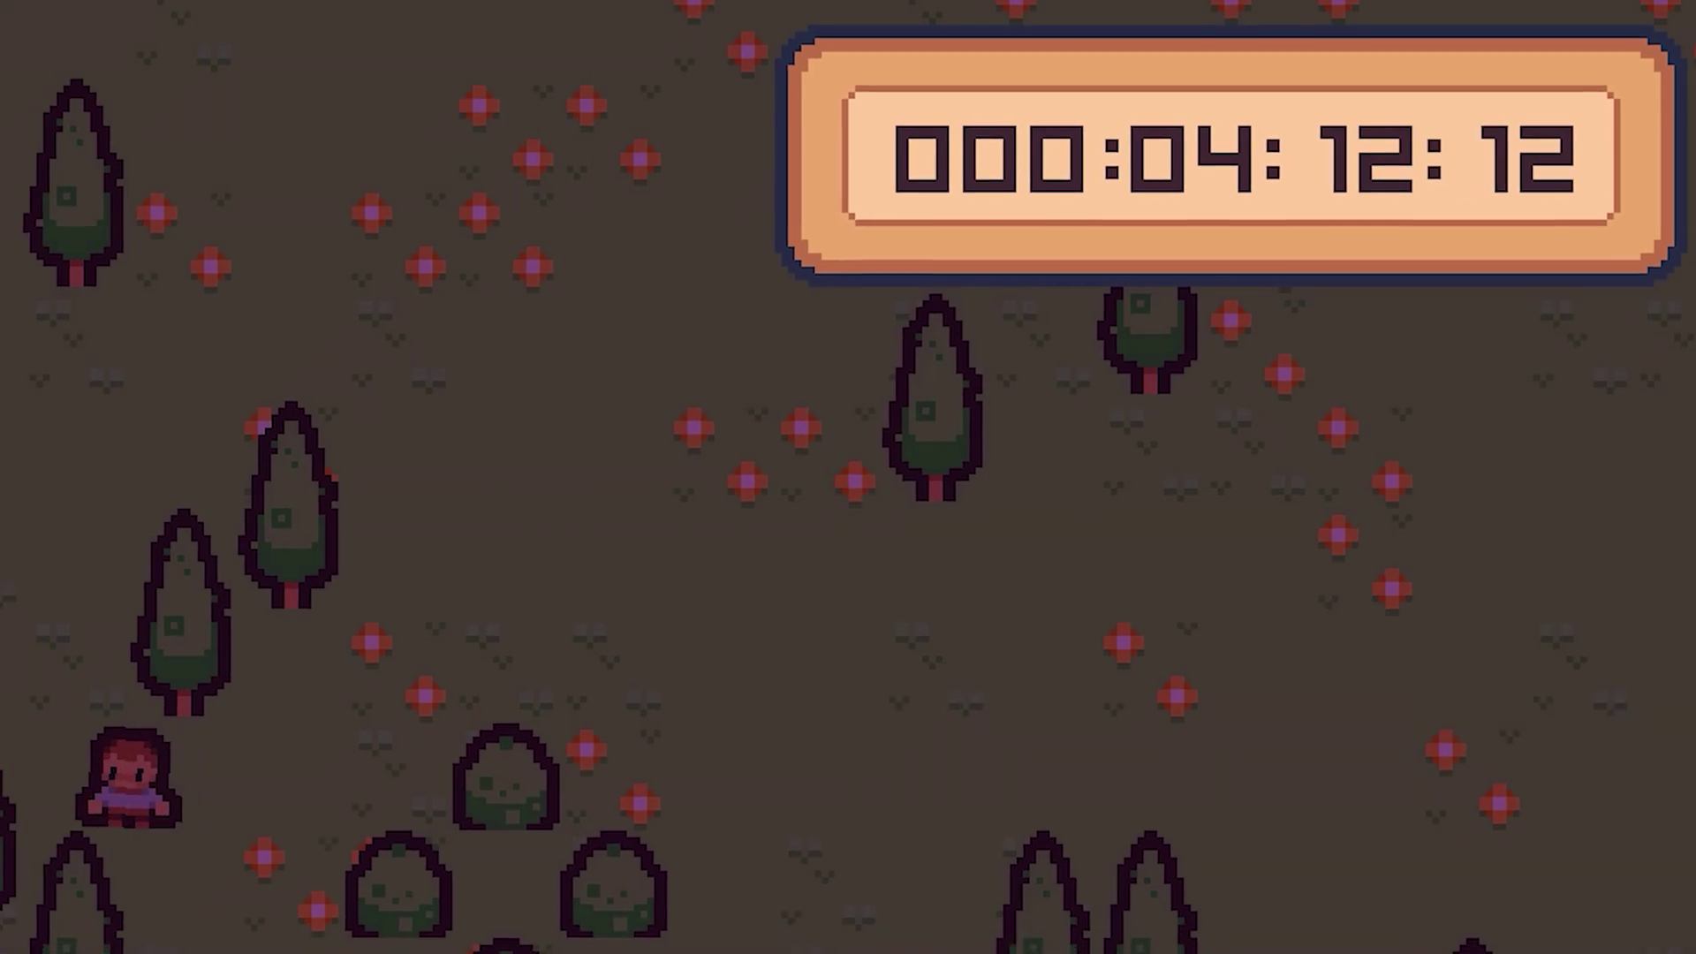
key("Down+Right")
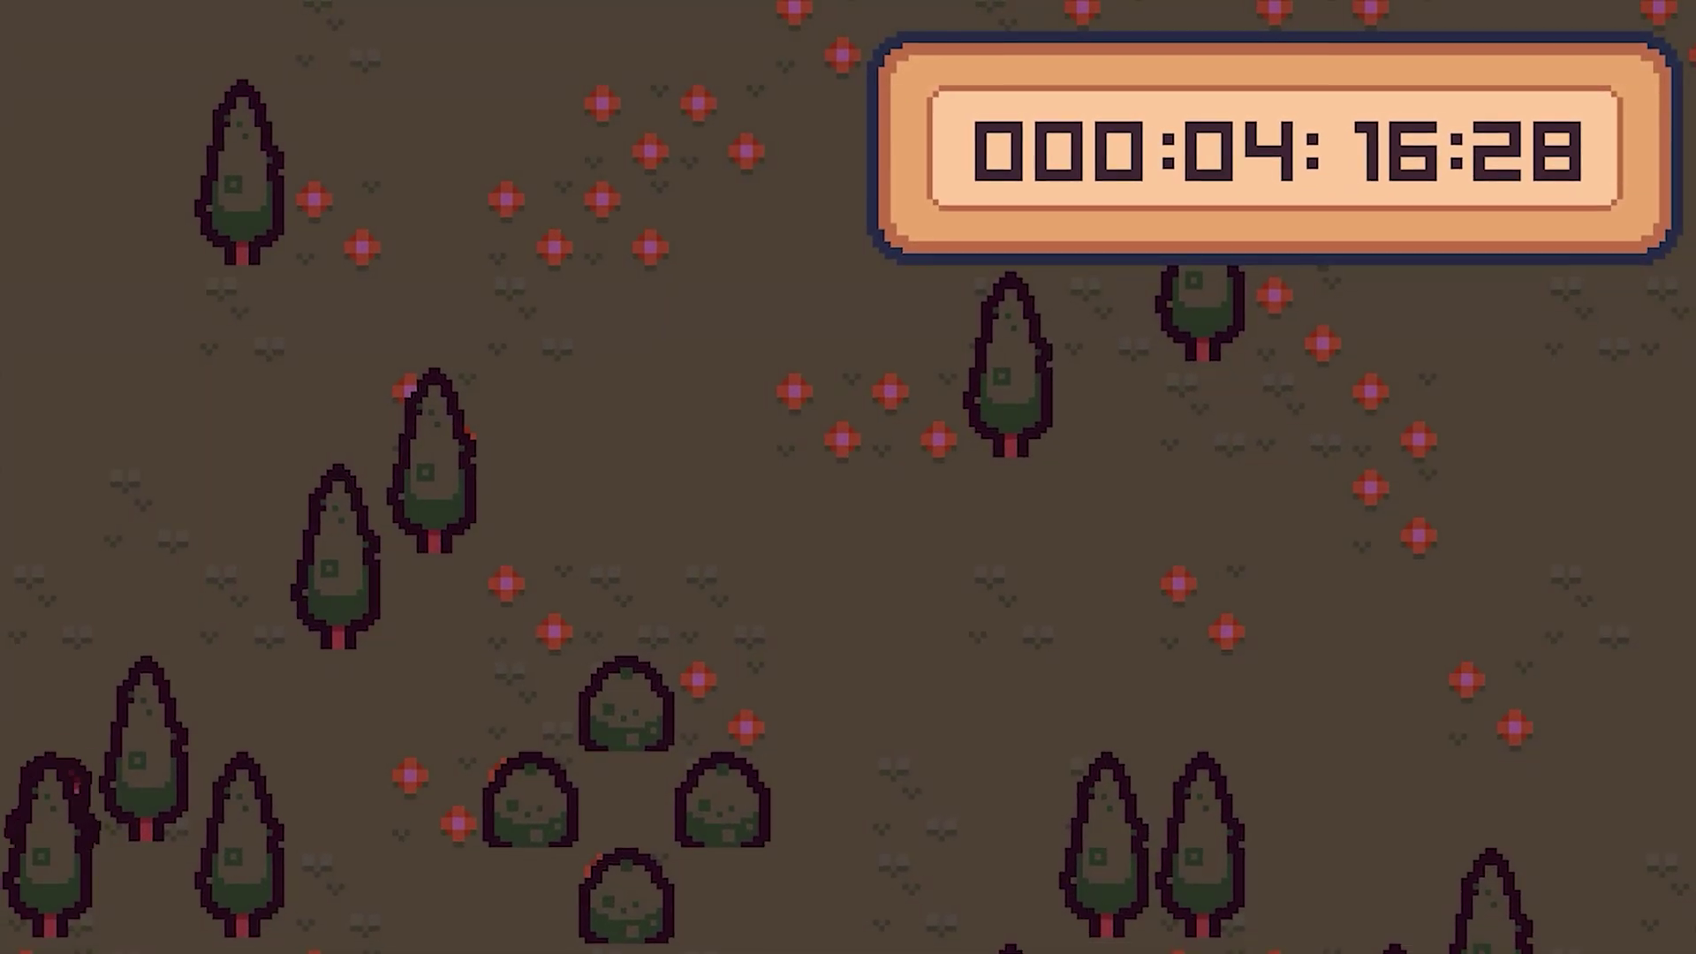
key("Down+Left")
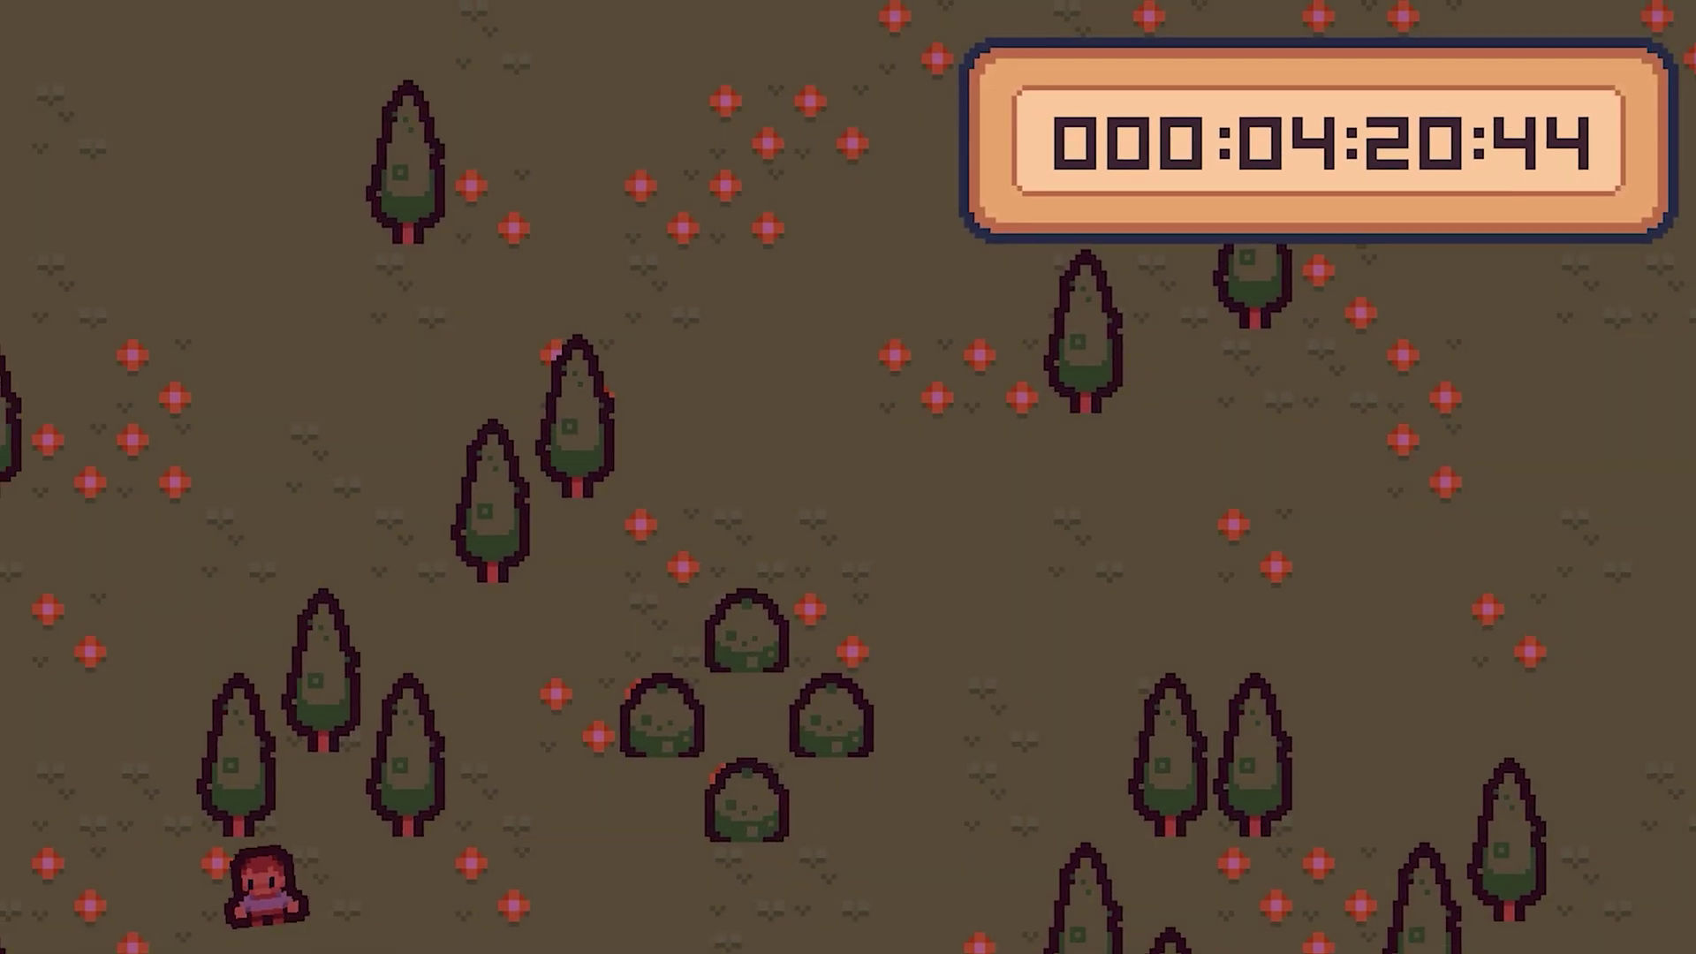
key("Left")
key("Up")
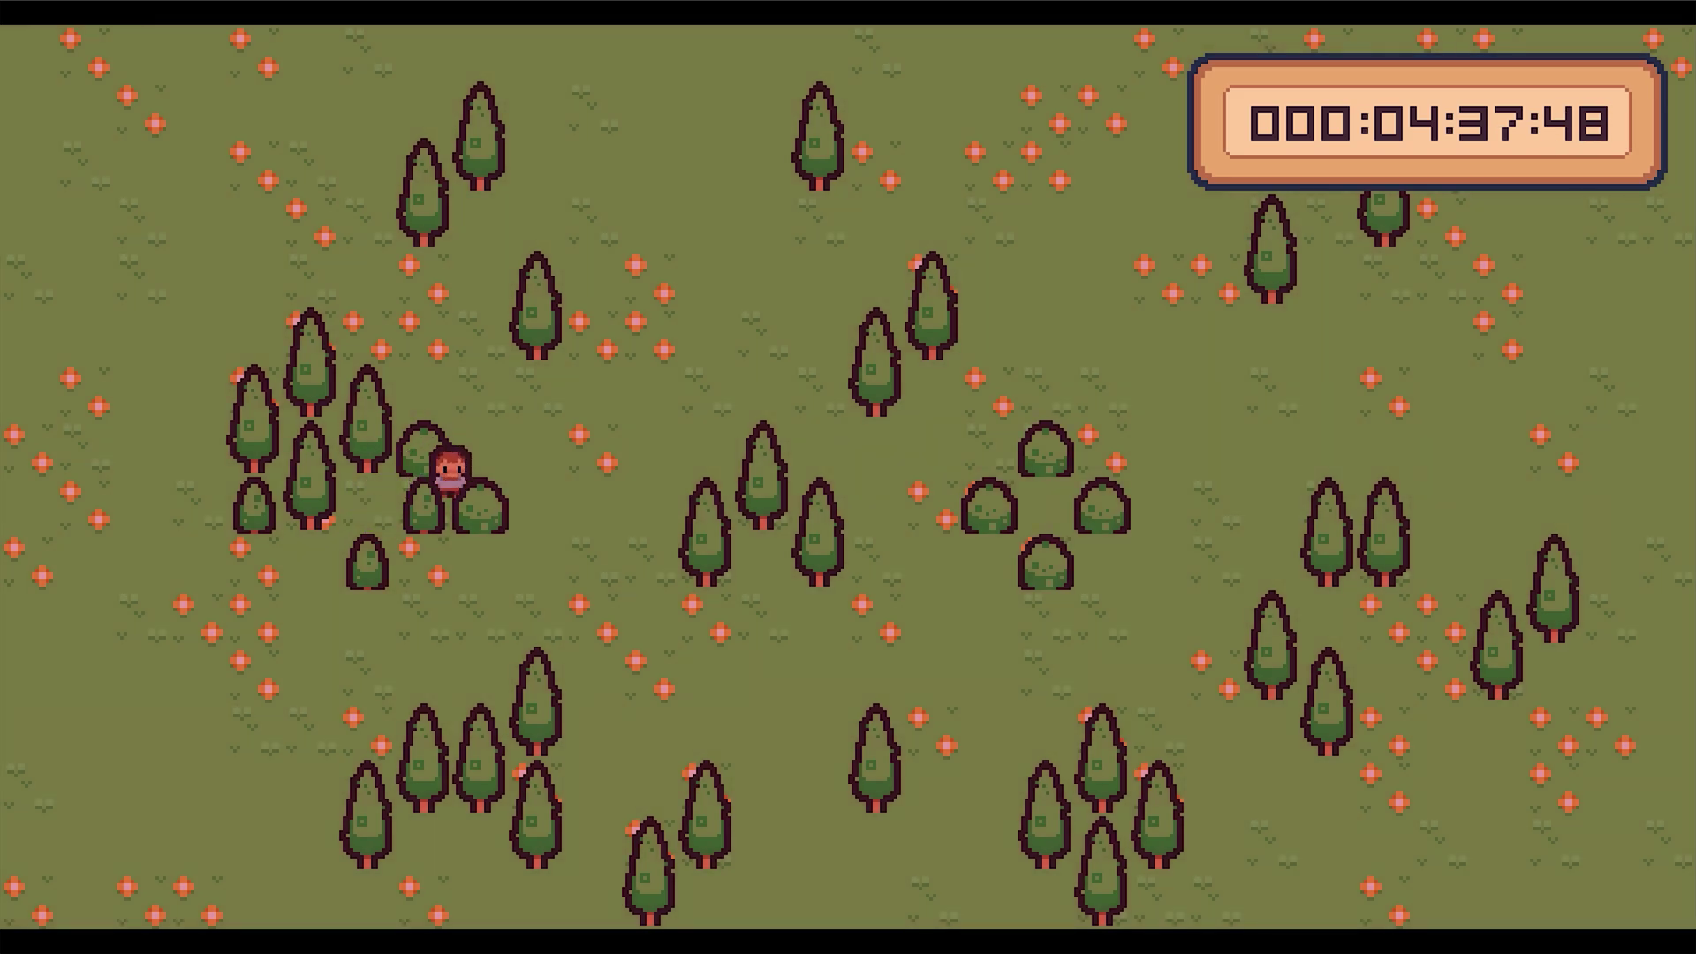
Step: Walk the player up to the top tree pair, around behind the tree, and back down
key("Up")
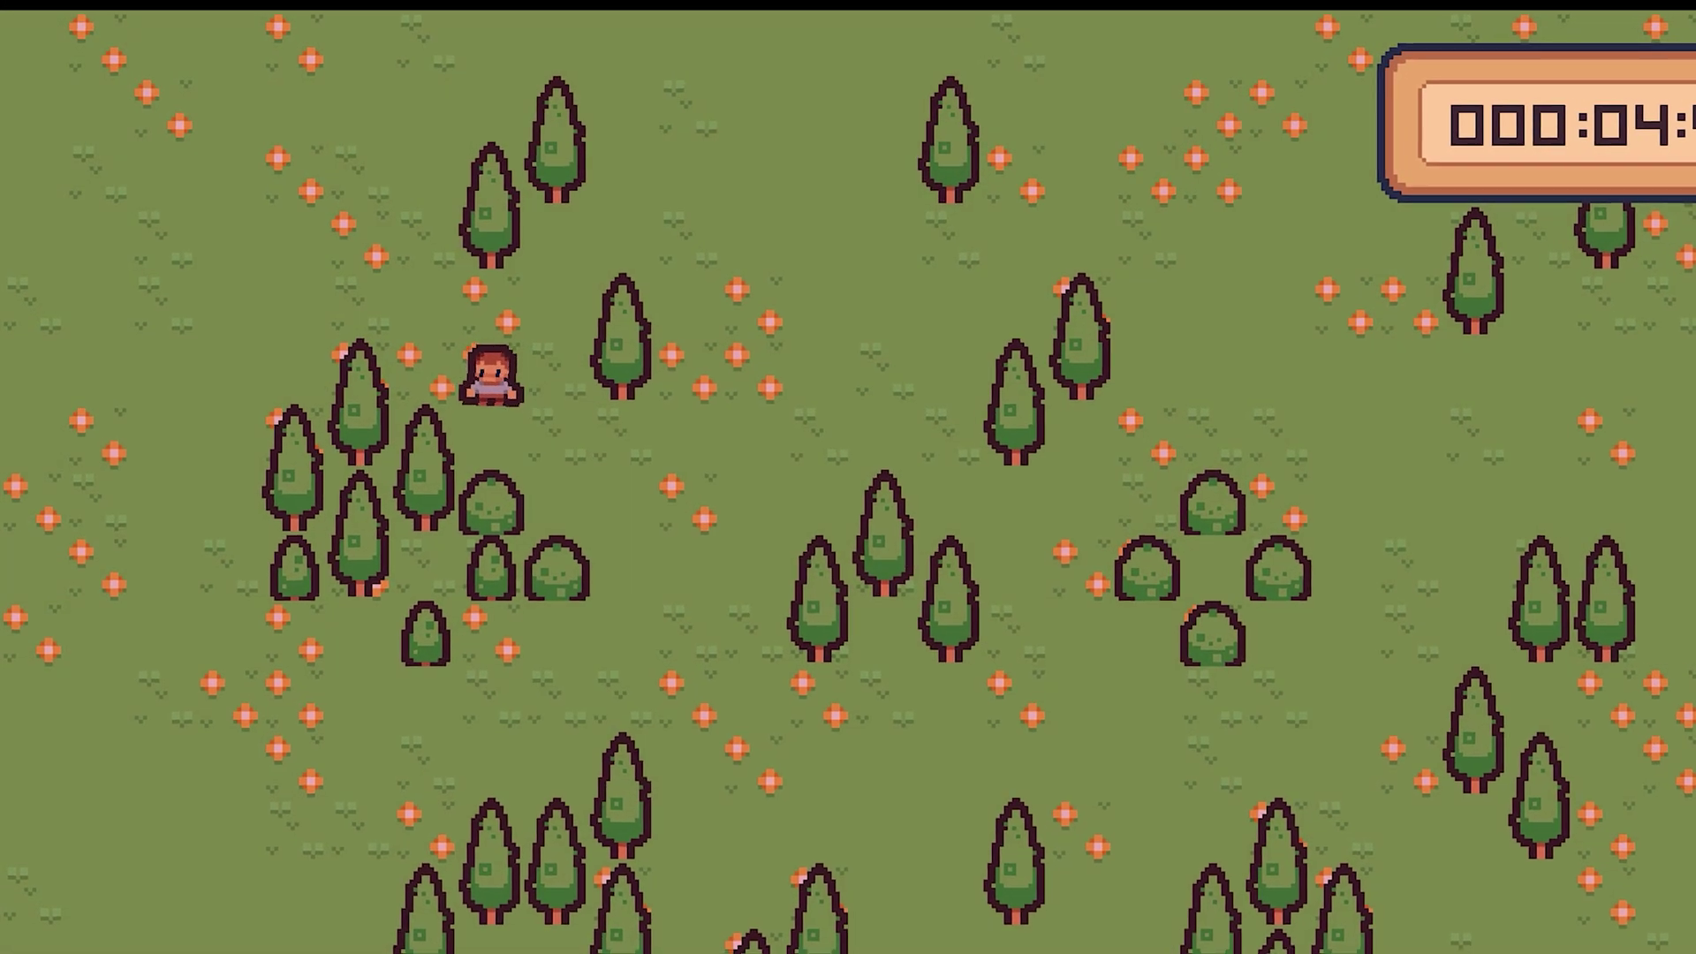
key("Up")
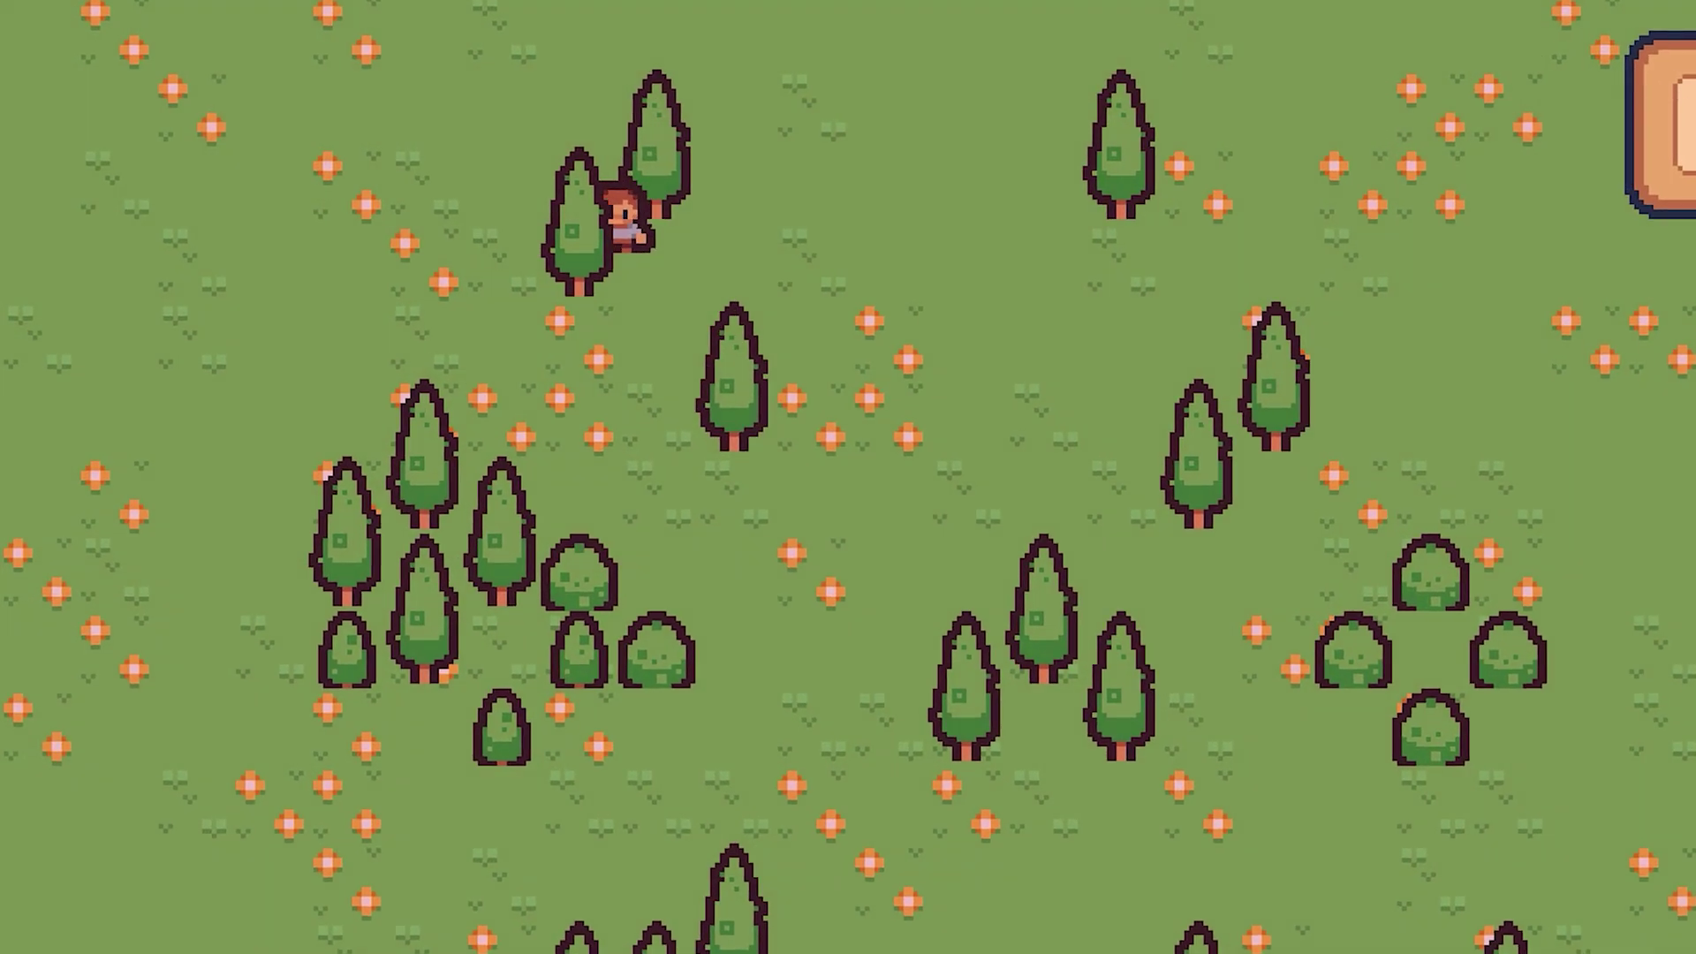
key("Left")
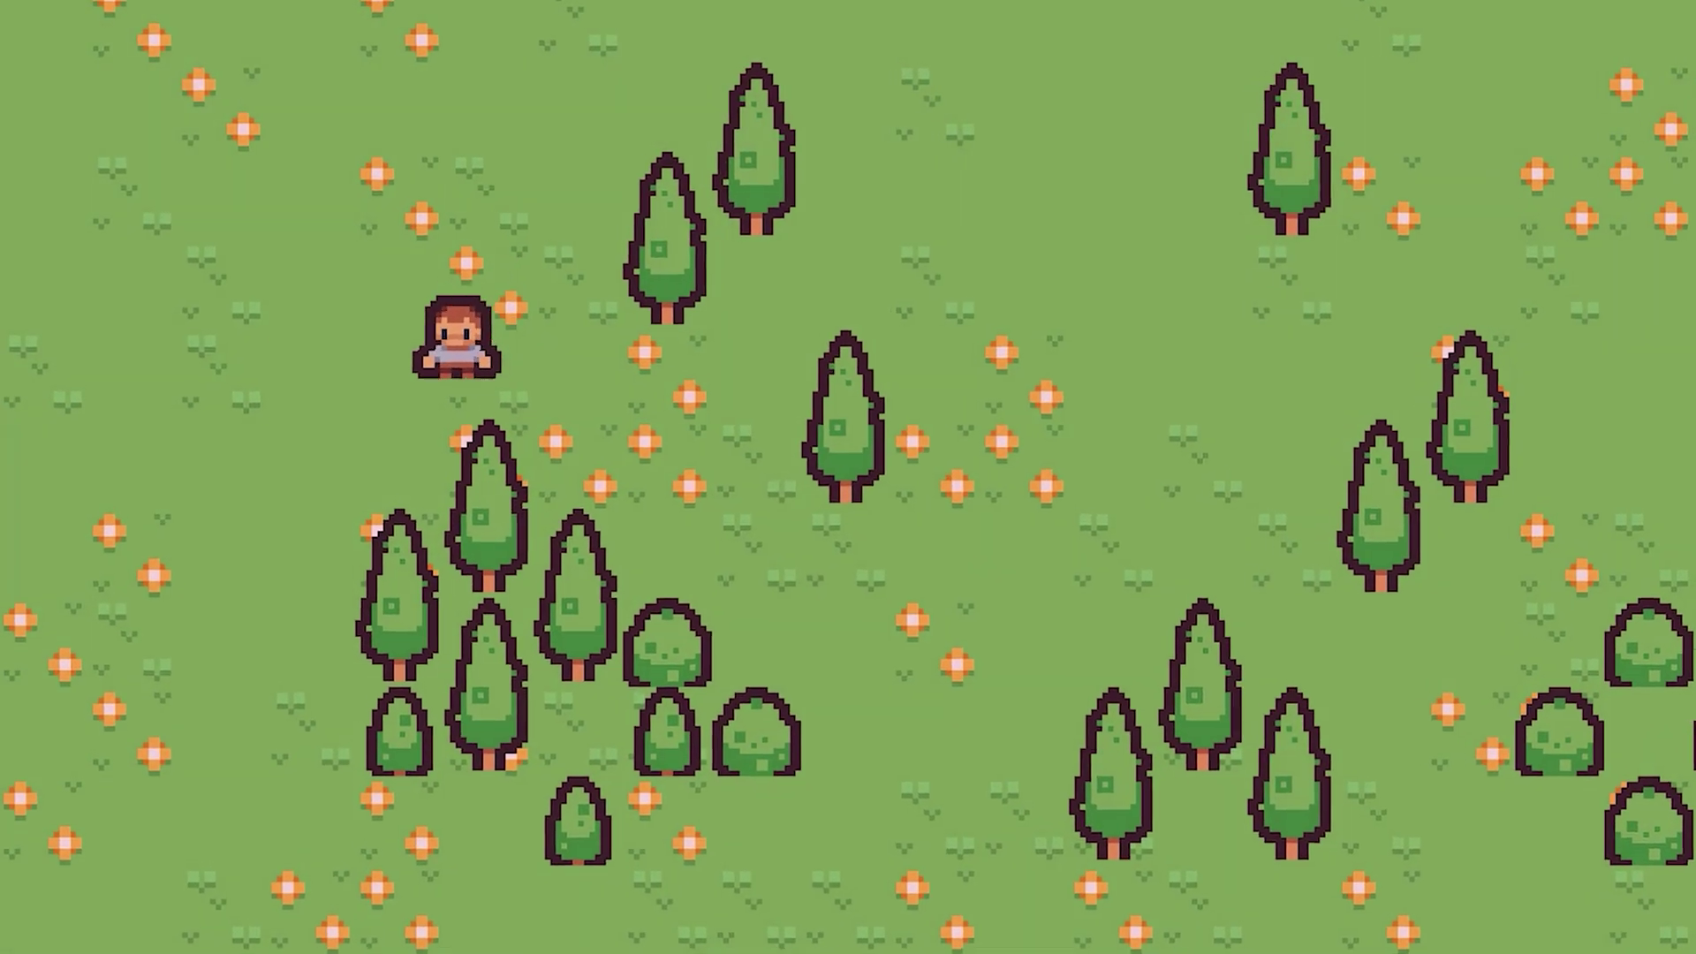
key("Down")
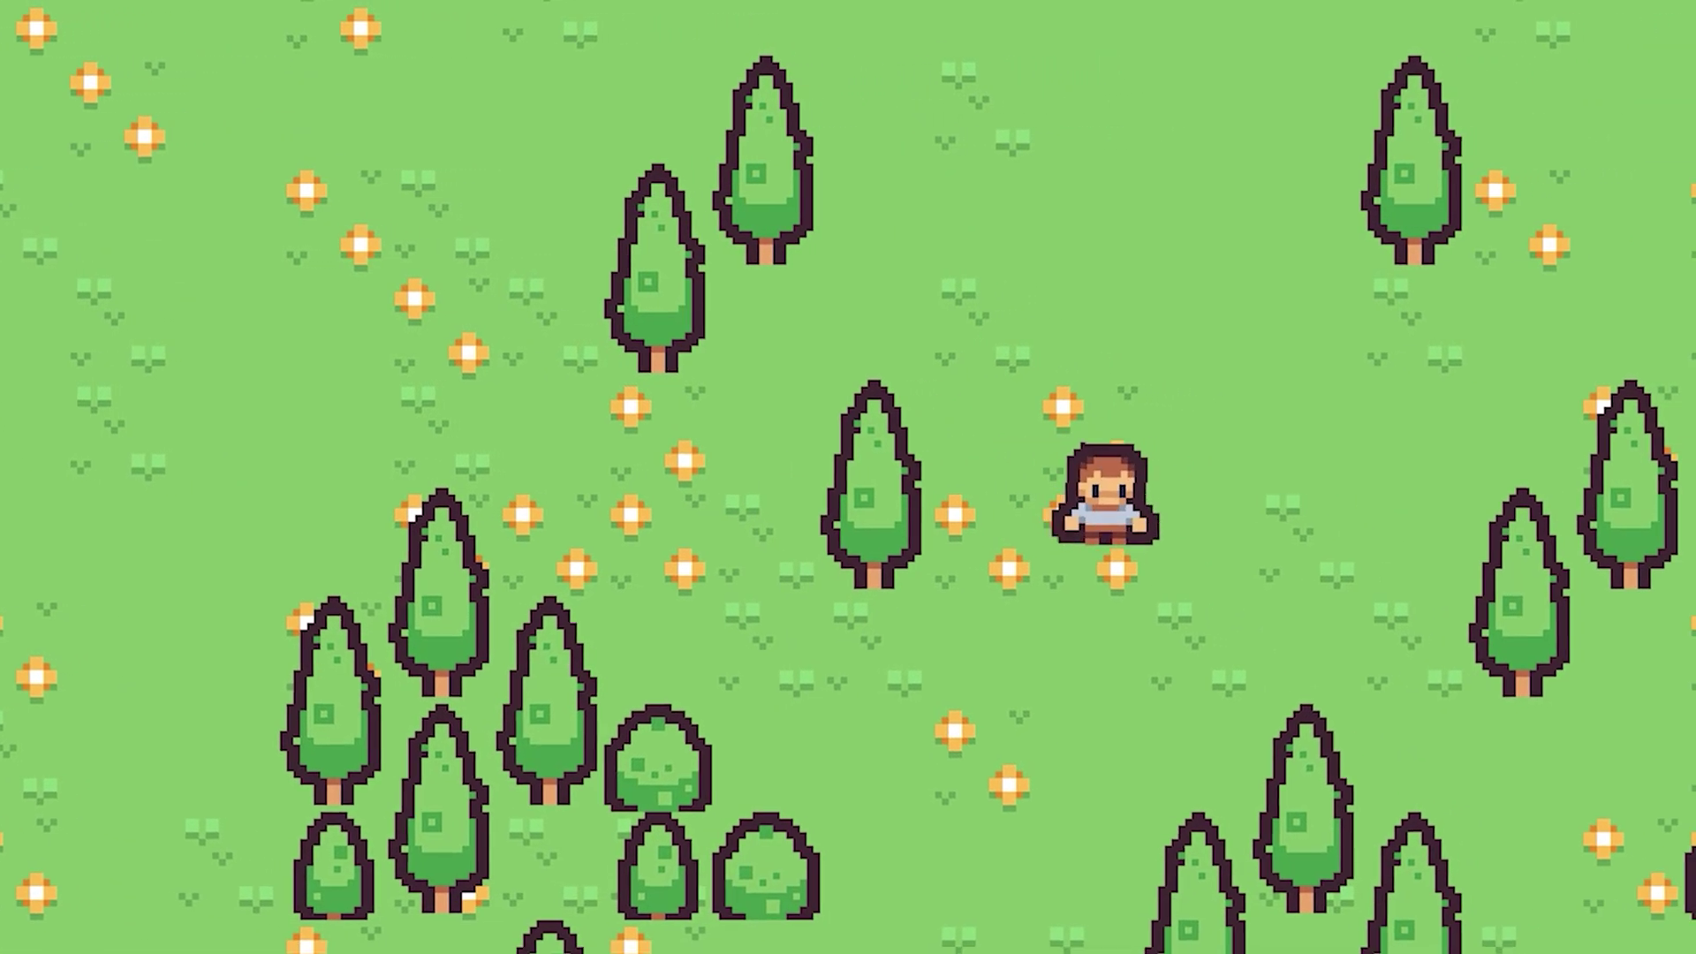
Step: Walk the player right, then down-right past the bushes
key("Right")
key("Up")
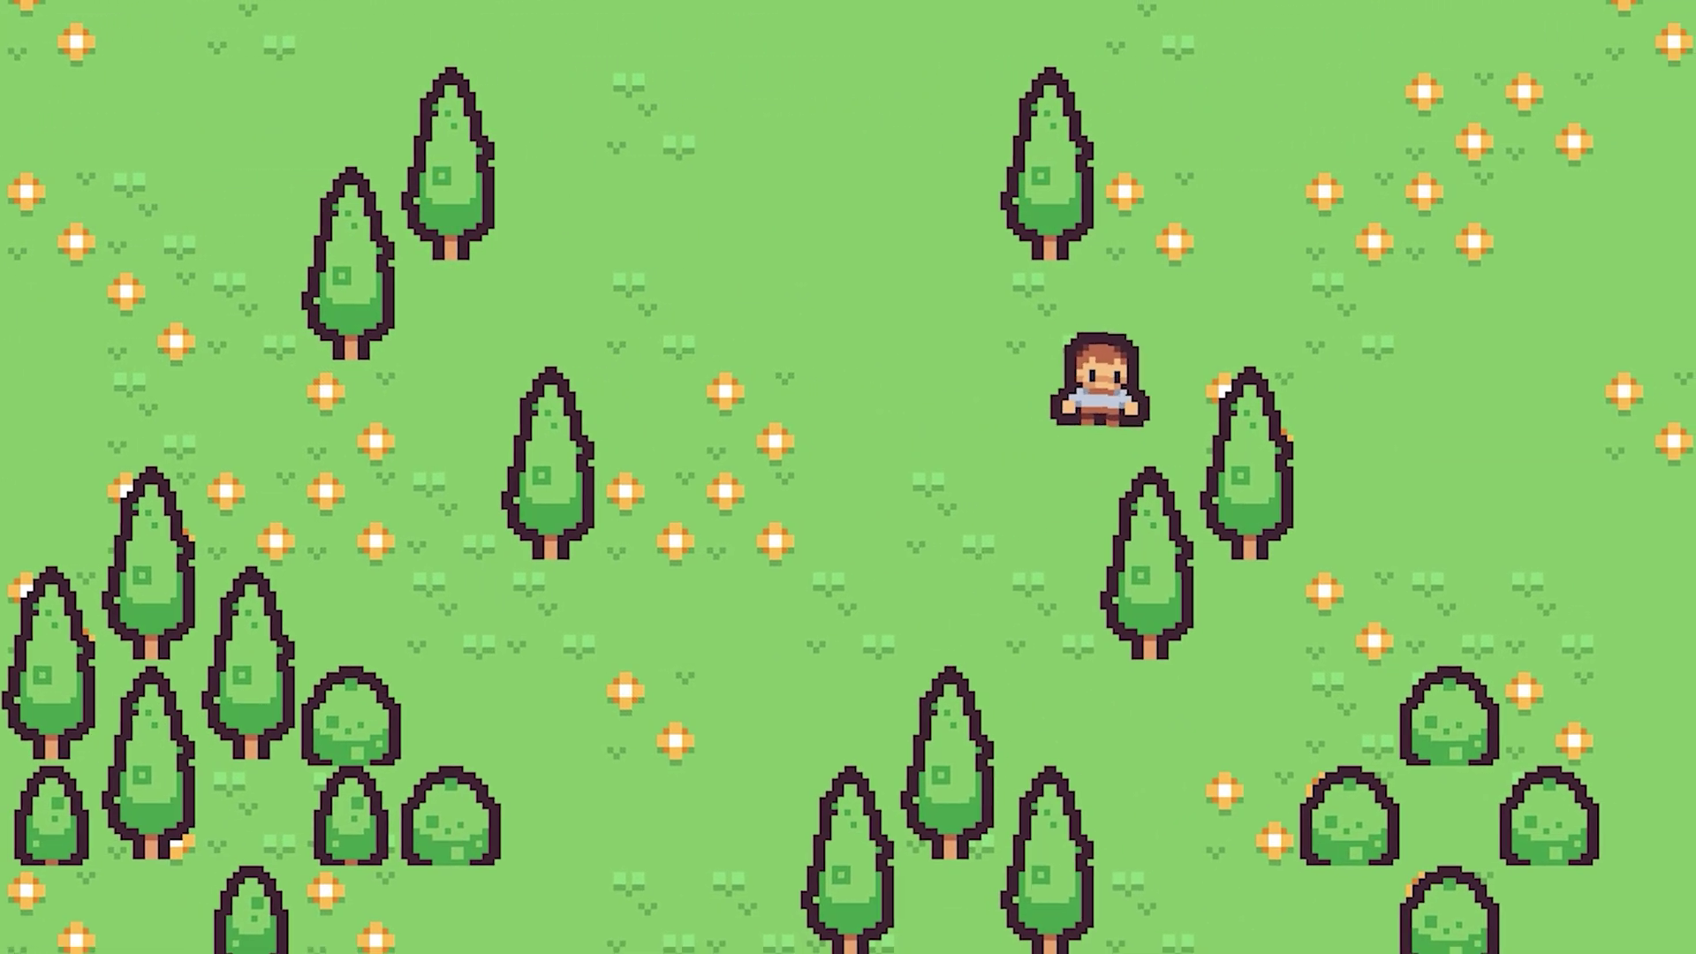
key("Down")
key("Right")
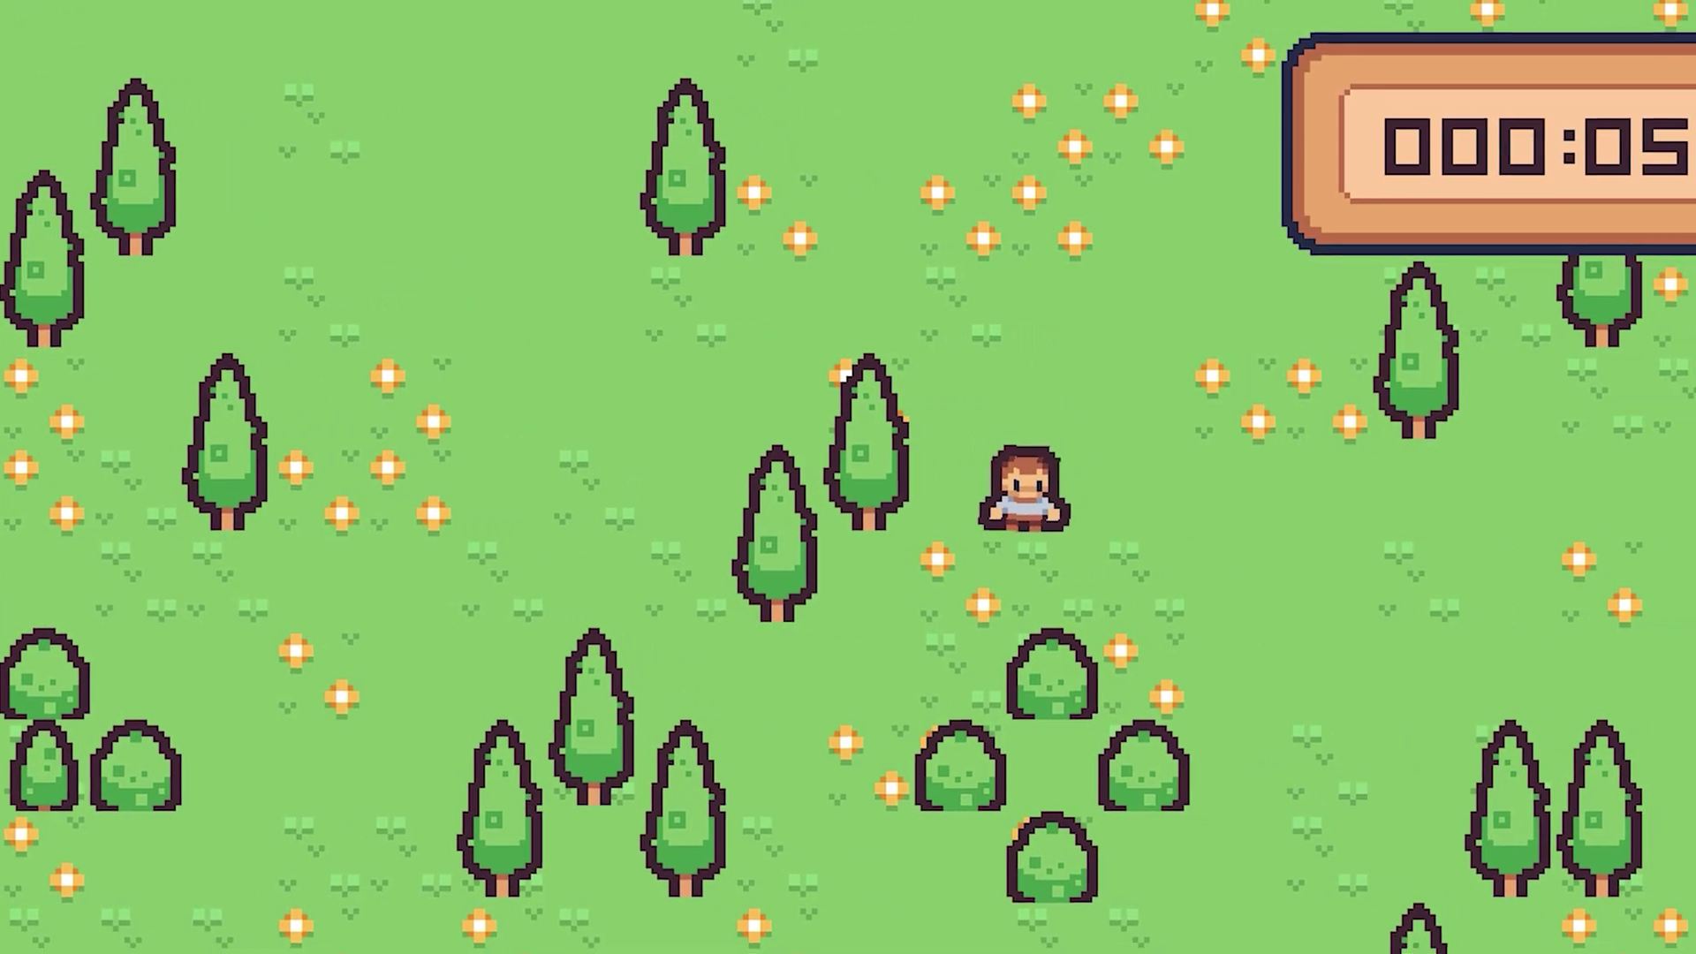
key("Right")
key("Down")
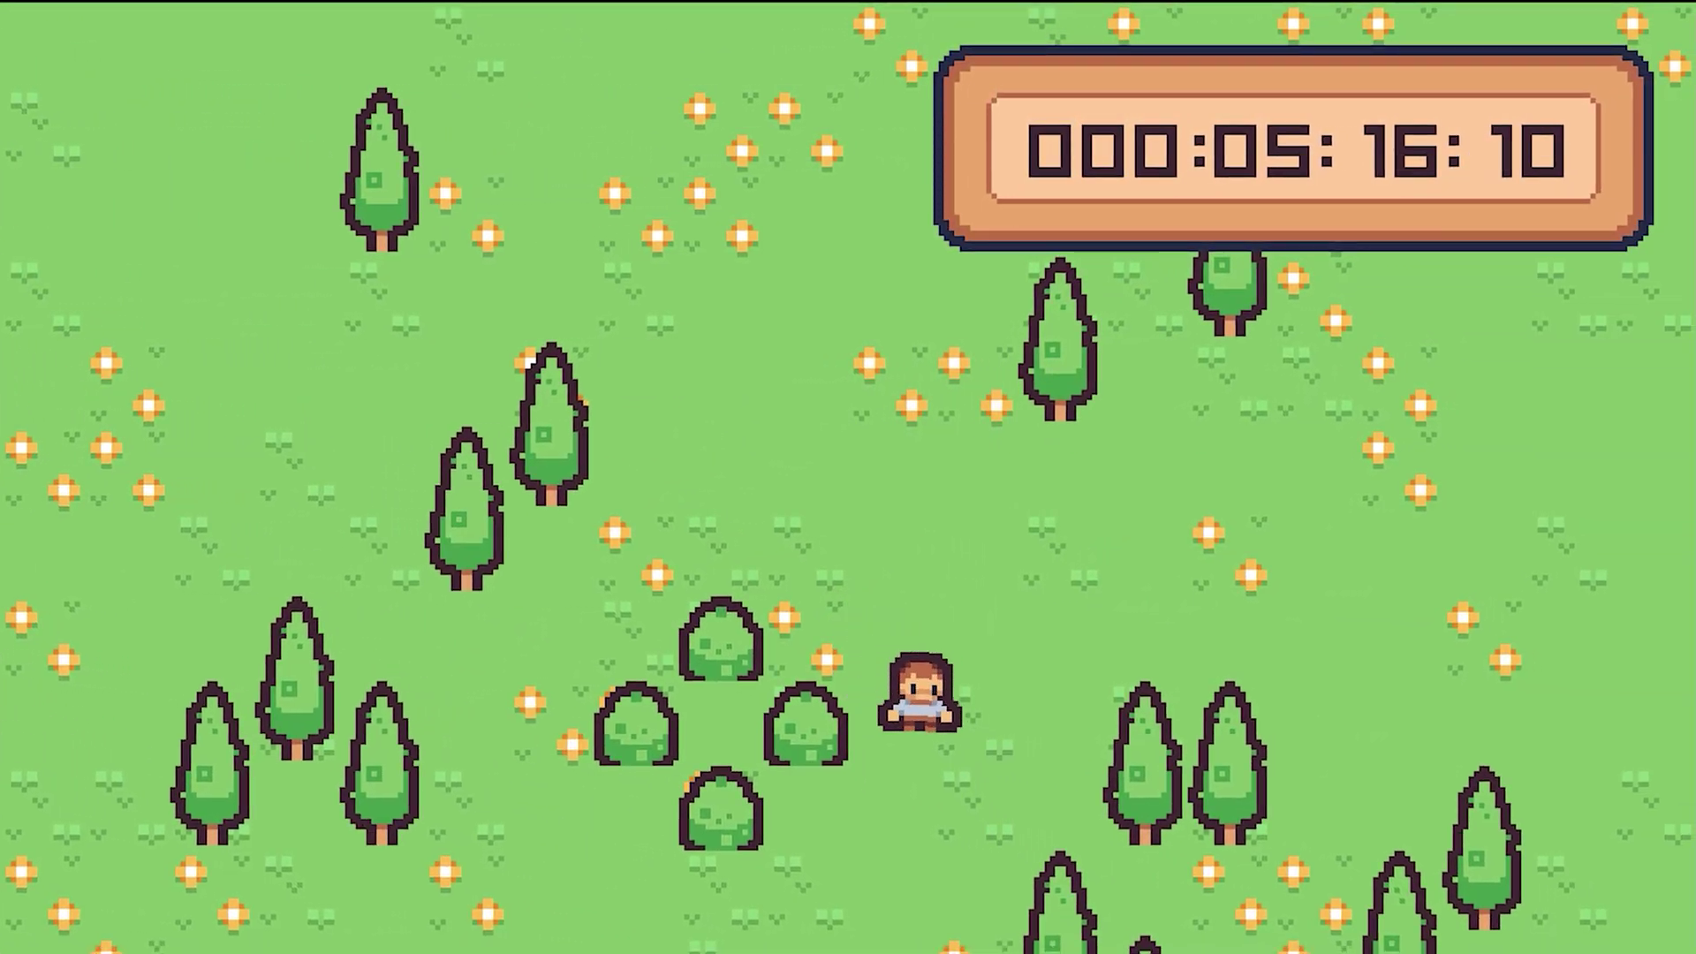
key("Right")
key("Down")
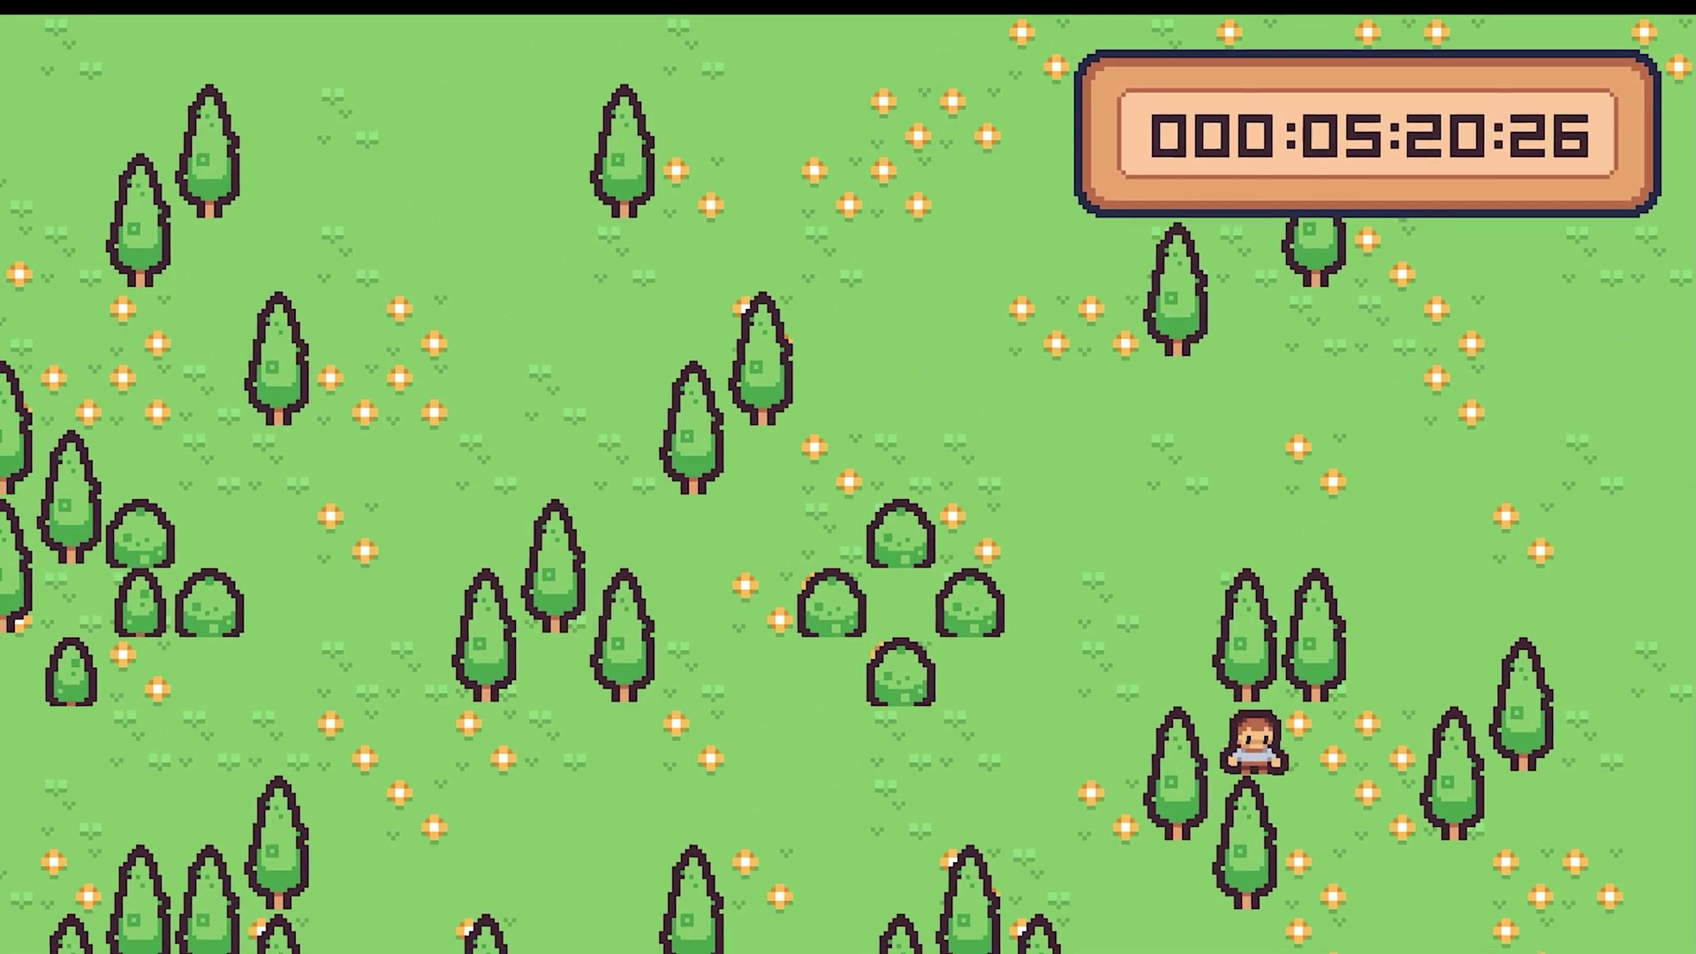
key("Right")
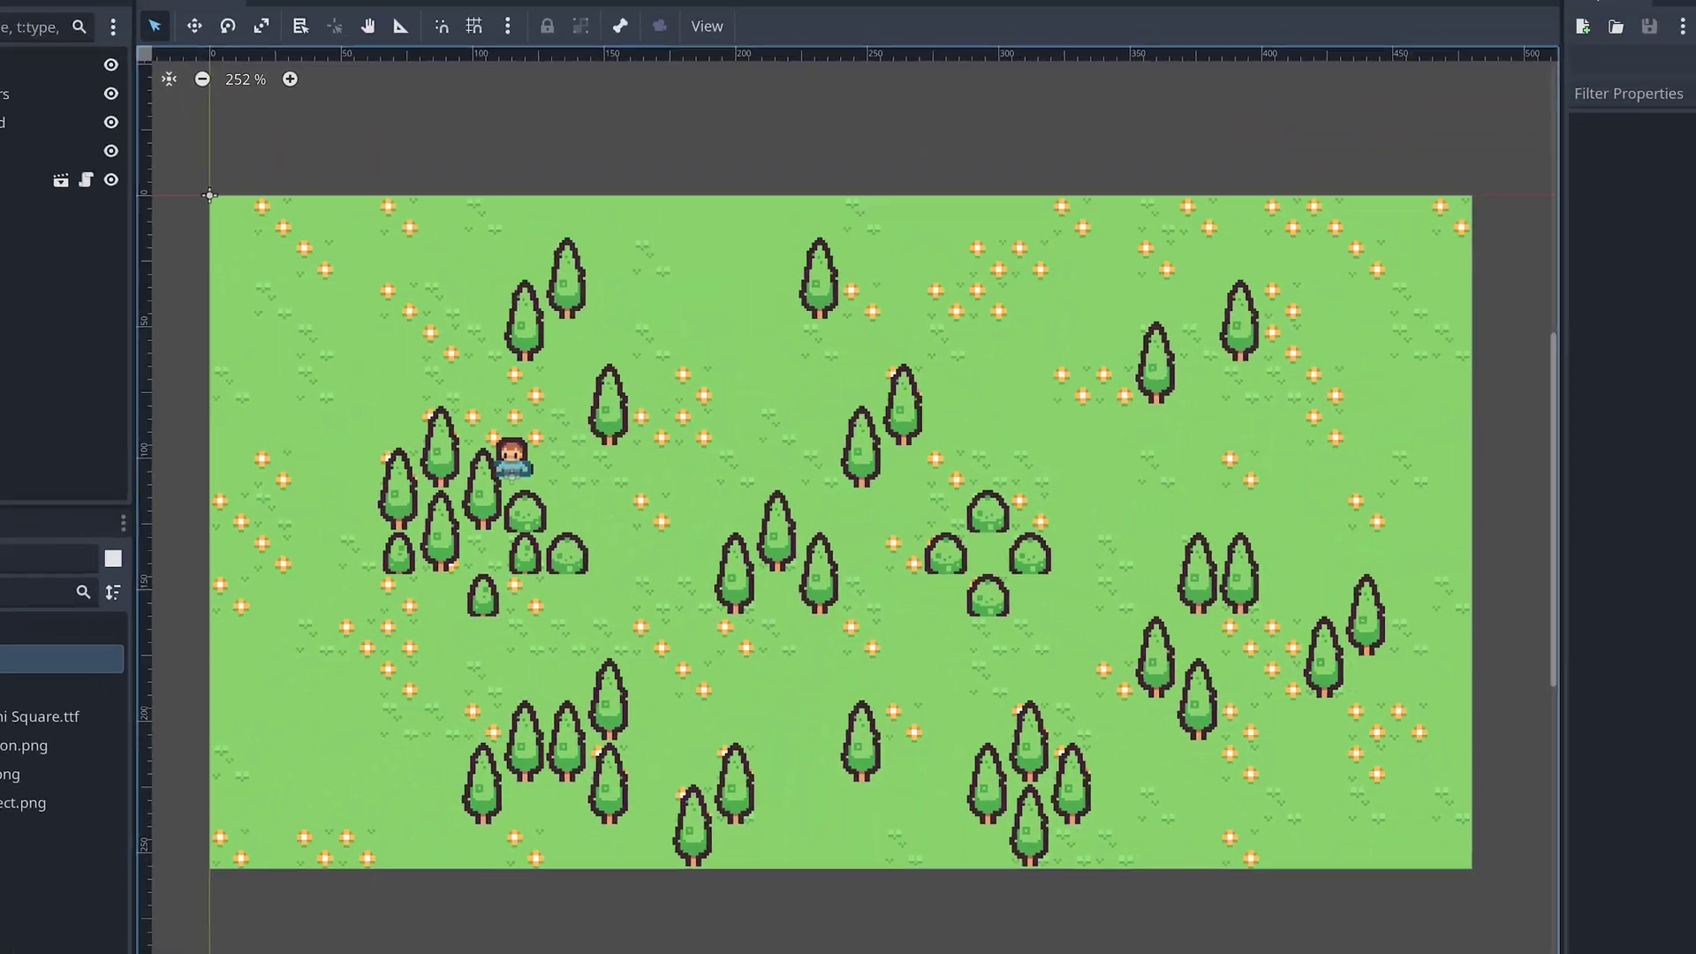
Step: Select the Player and World nodes to show their Y Sort Enabled setting in the Inspector
left_click(72, 226)
left_click(62, 130)
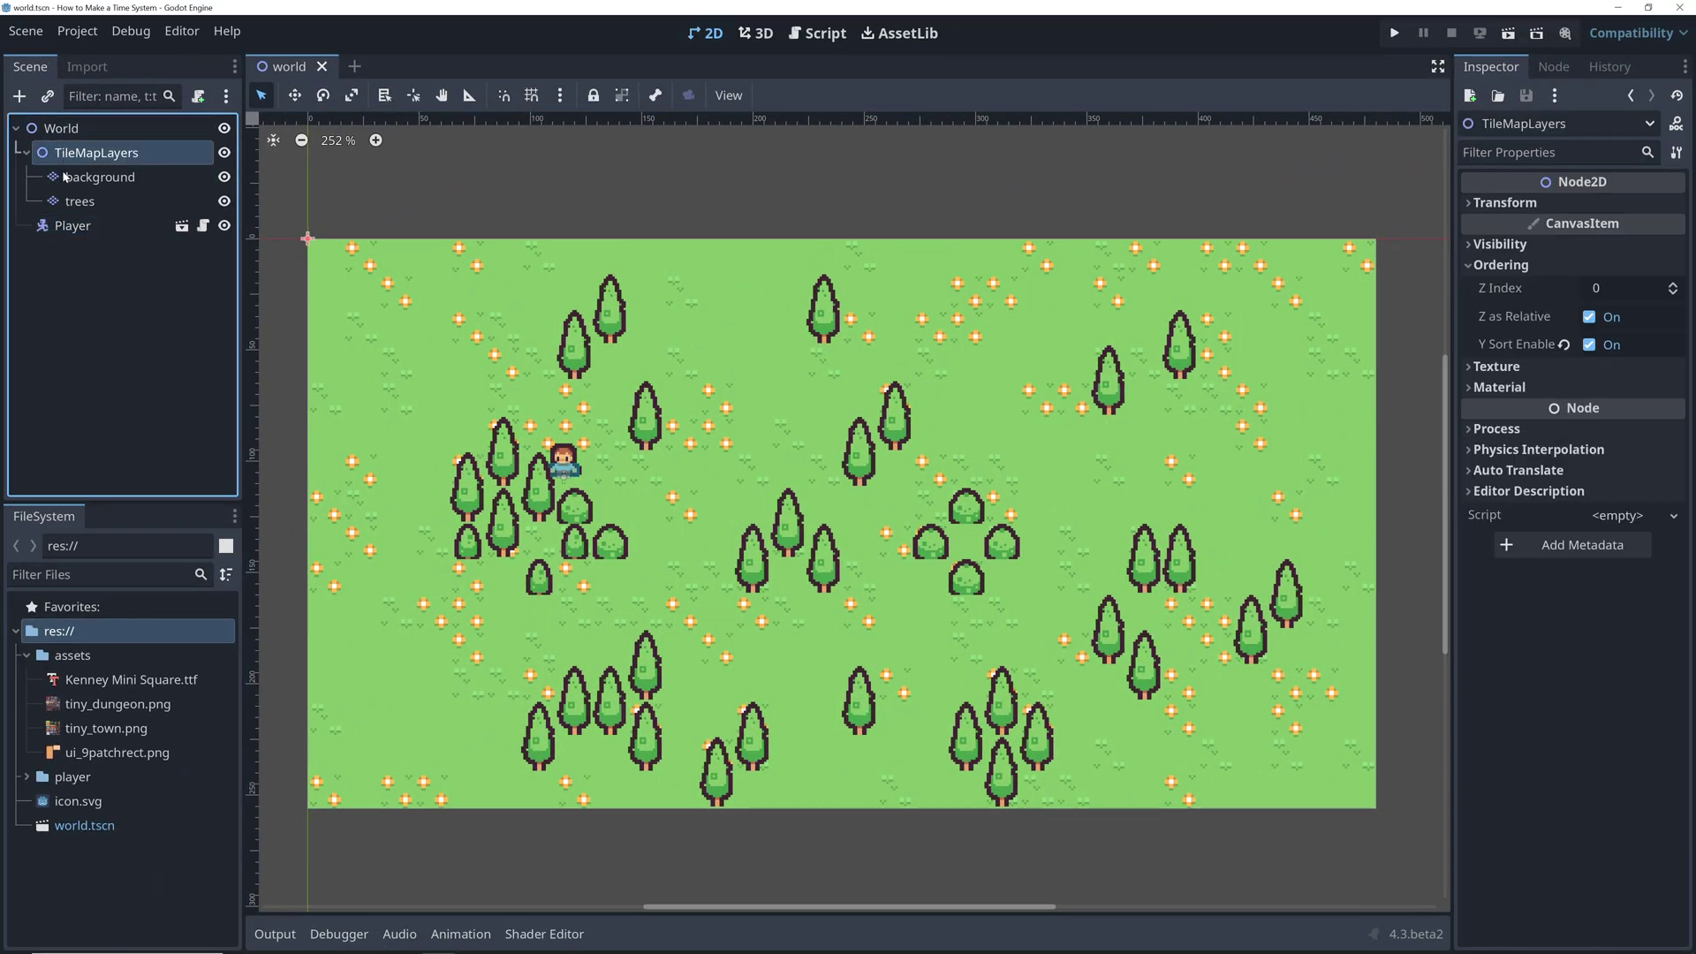
left_click(65, 227)
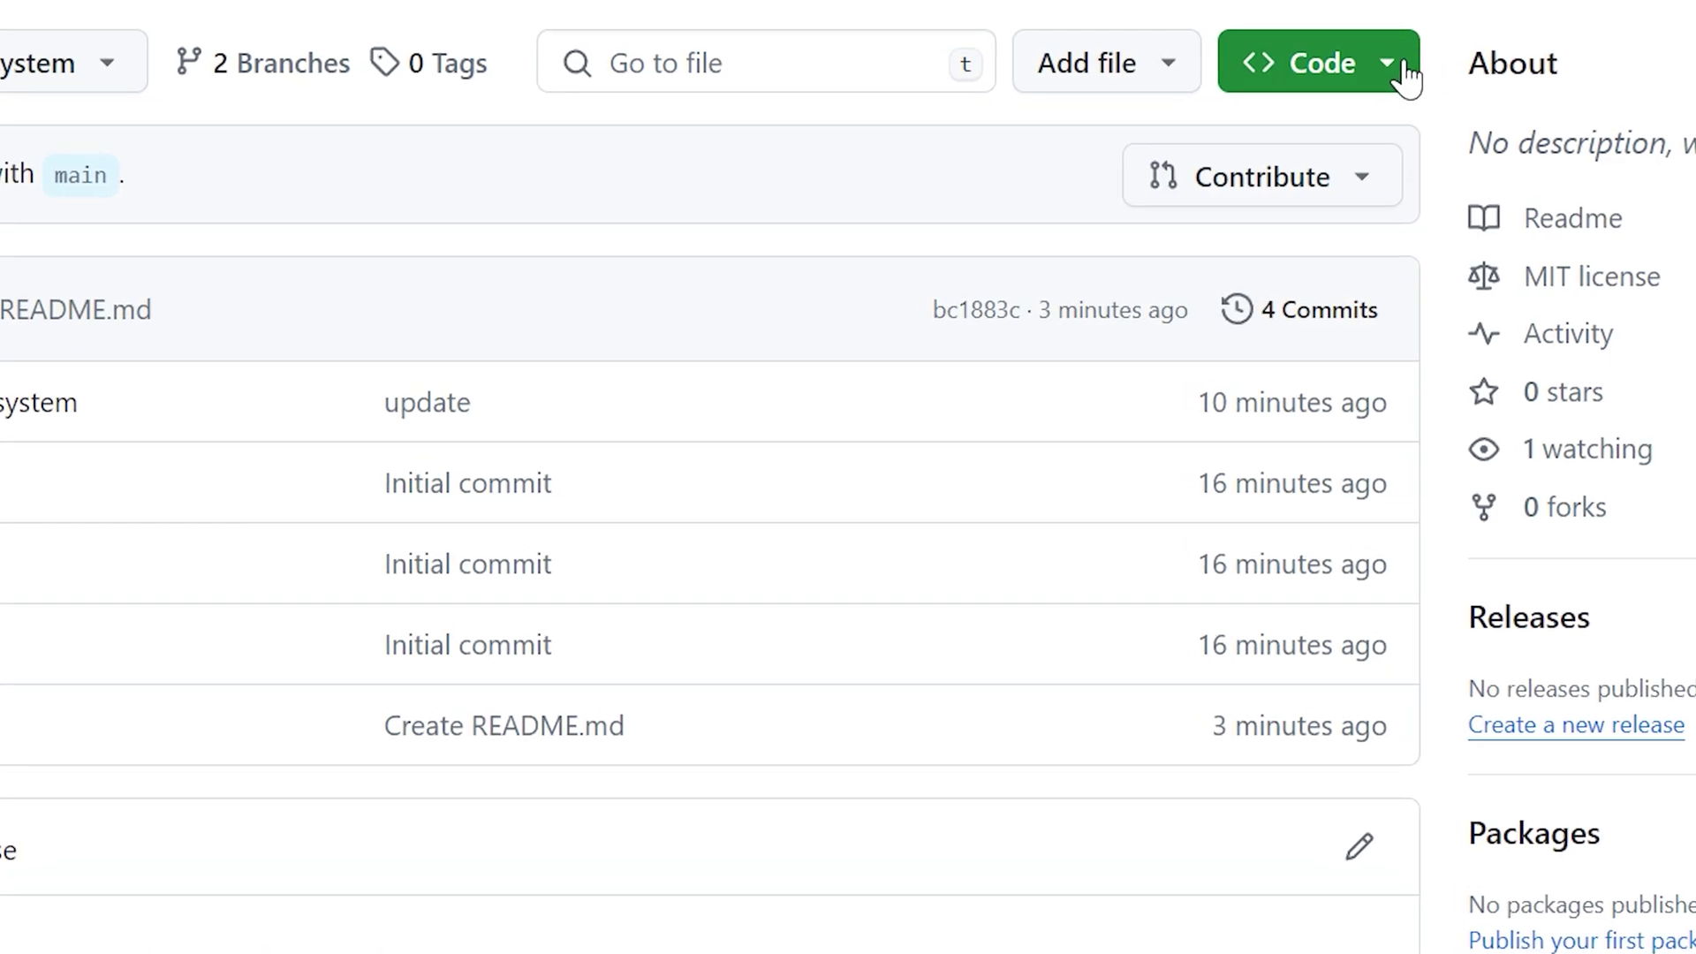
Step: Show the repository's Code menu with its clone and Download ZIP options
left_click(1404, 69)
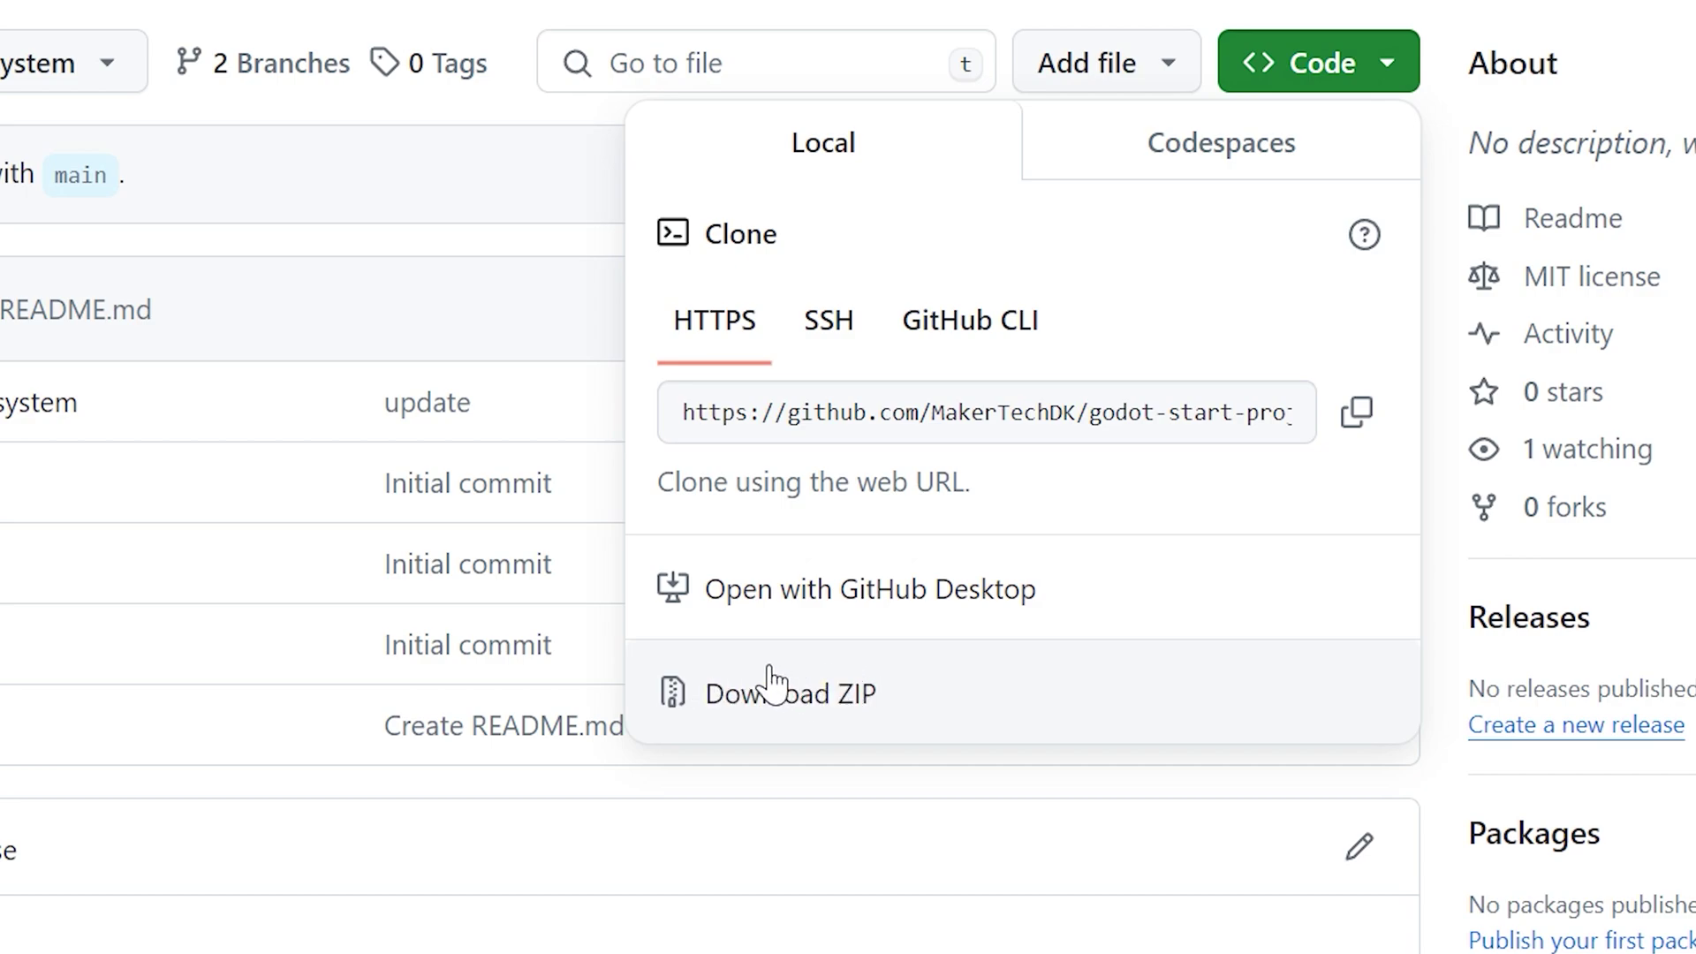
left_click(765, 691)
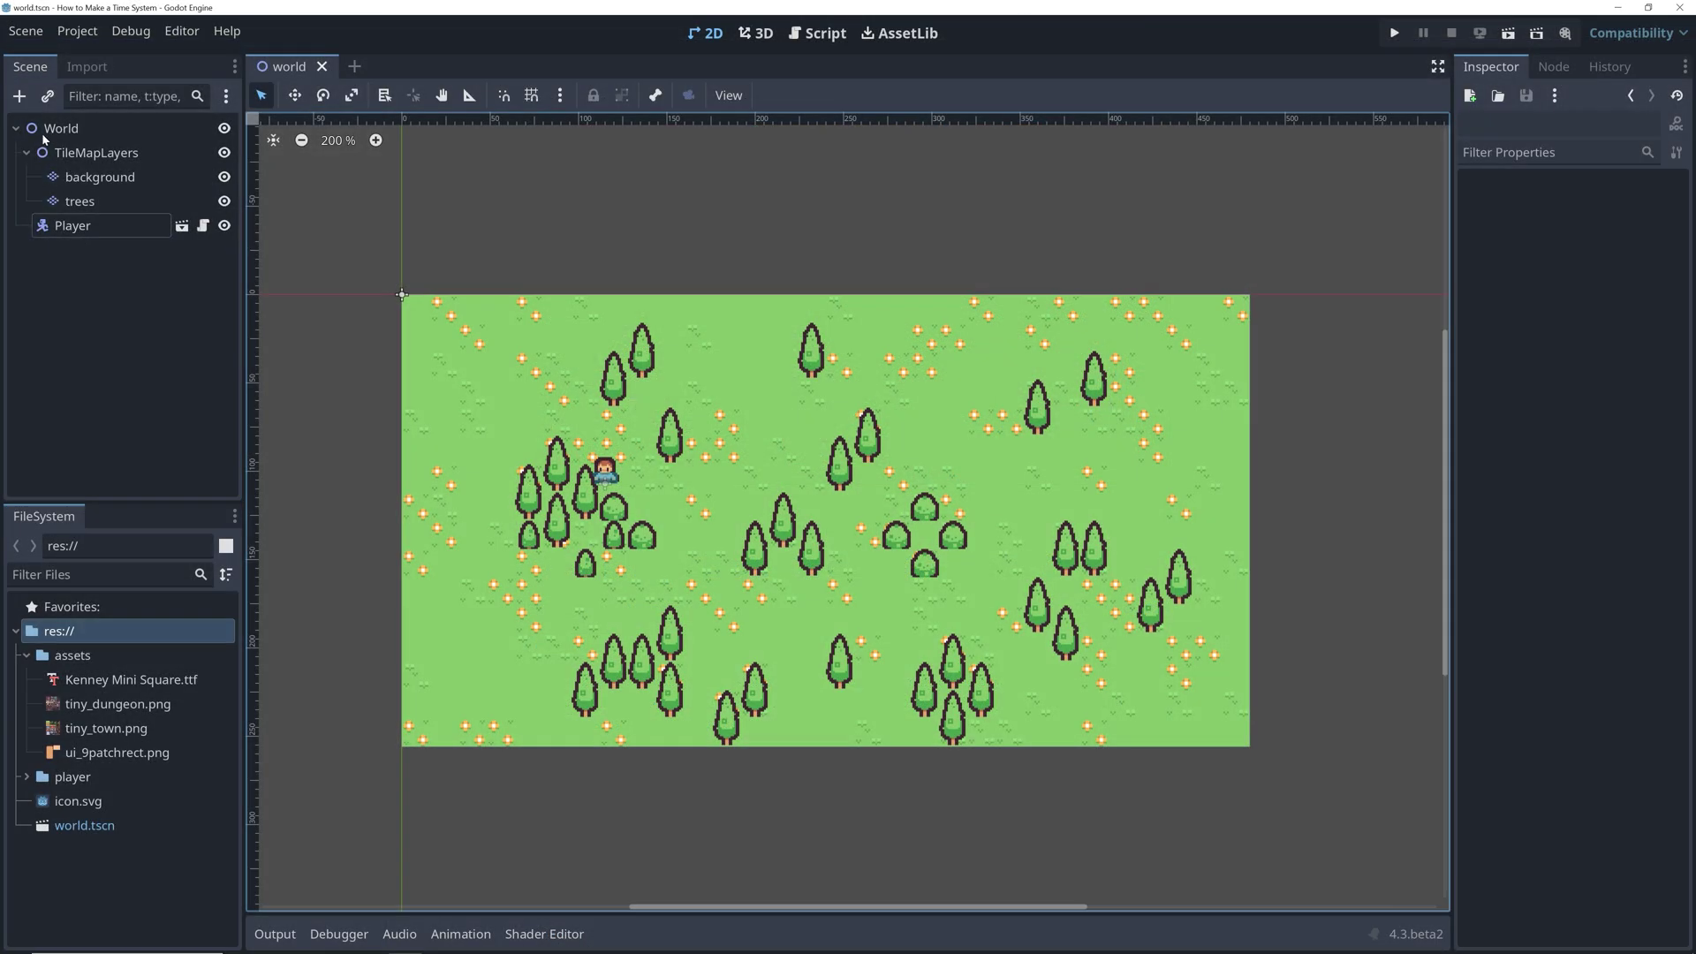
left_click(93, 153)
left_click(97, 177)
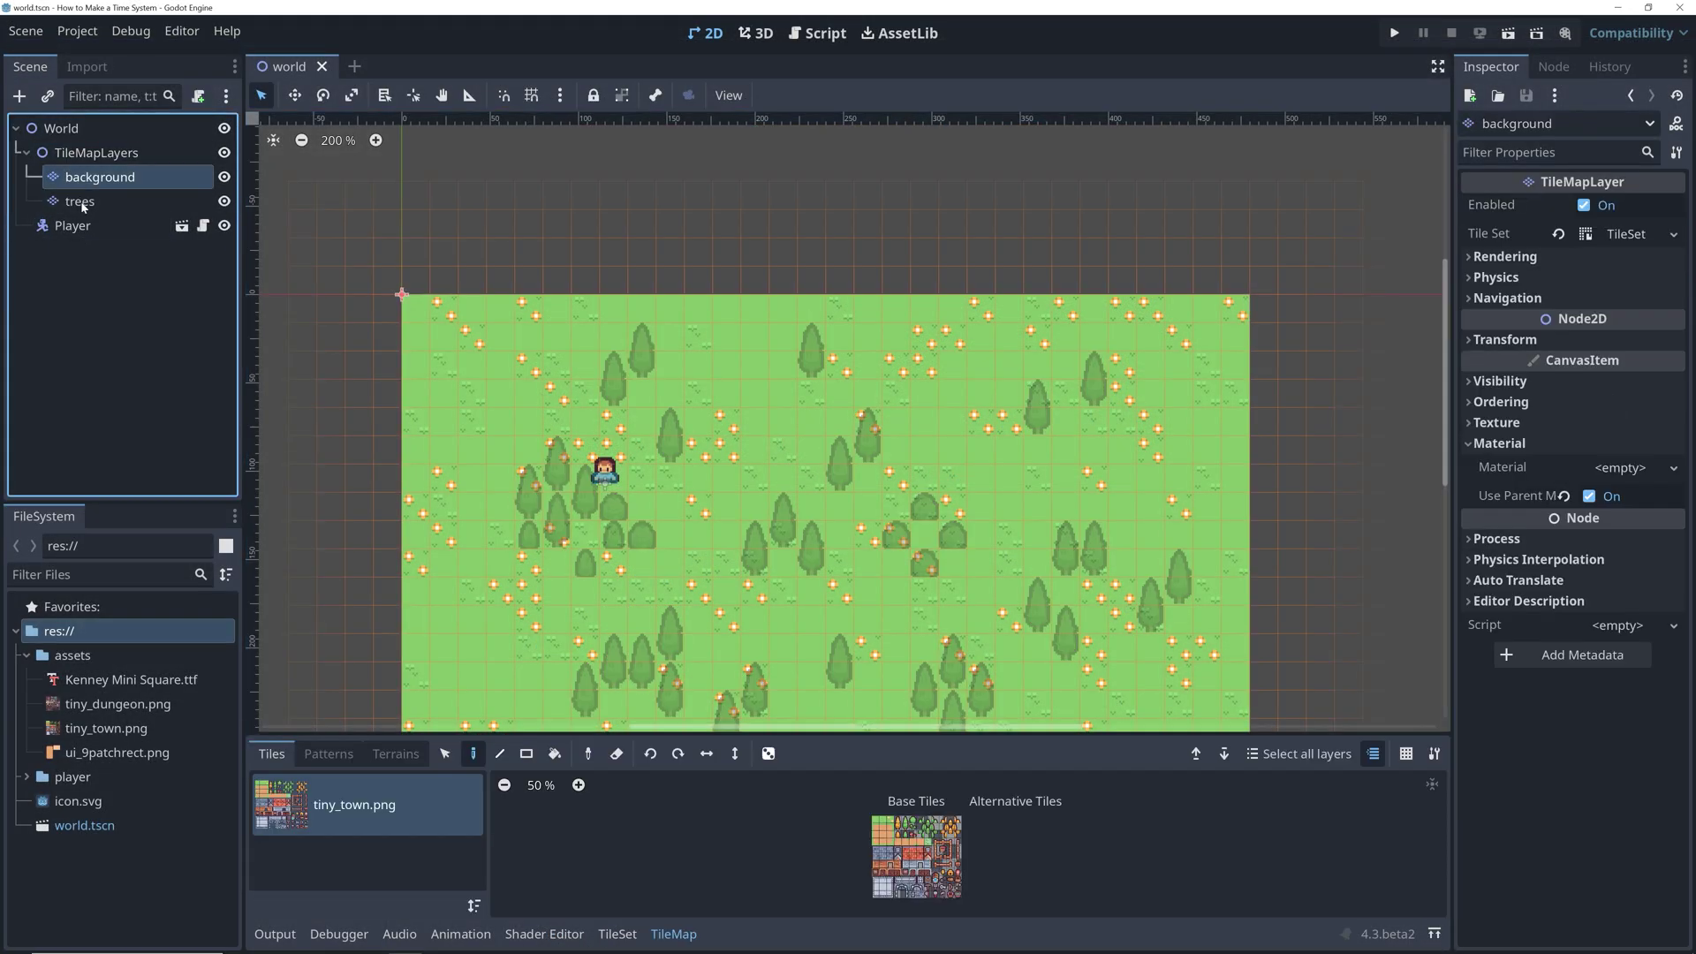
left_click(81, 203)
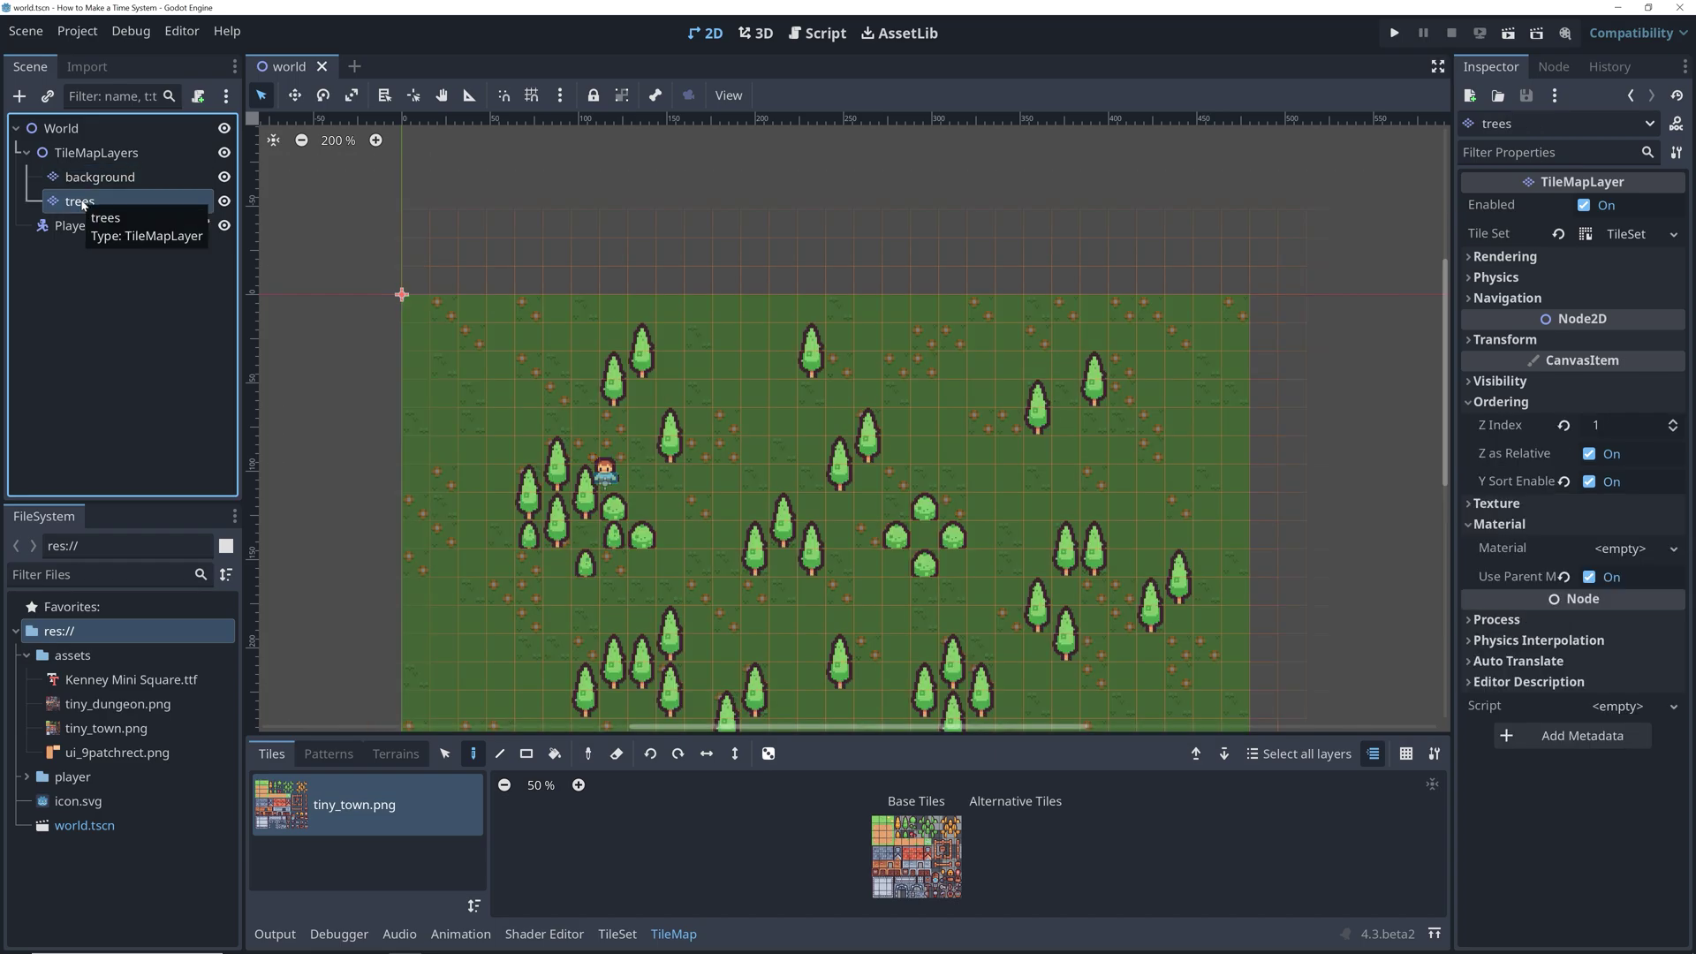
middle_click_drag(348, 474, 359, 371)
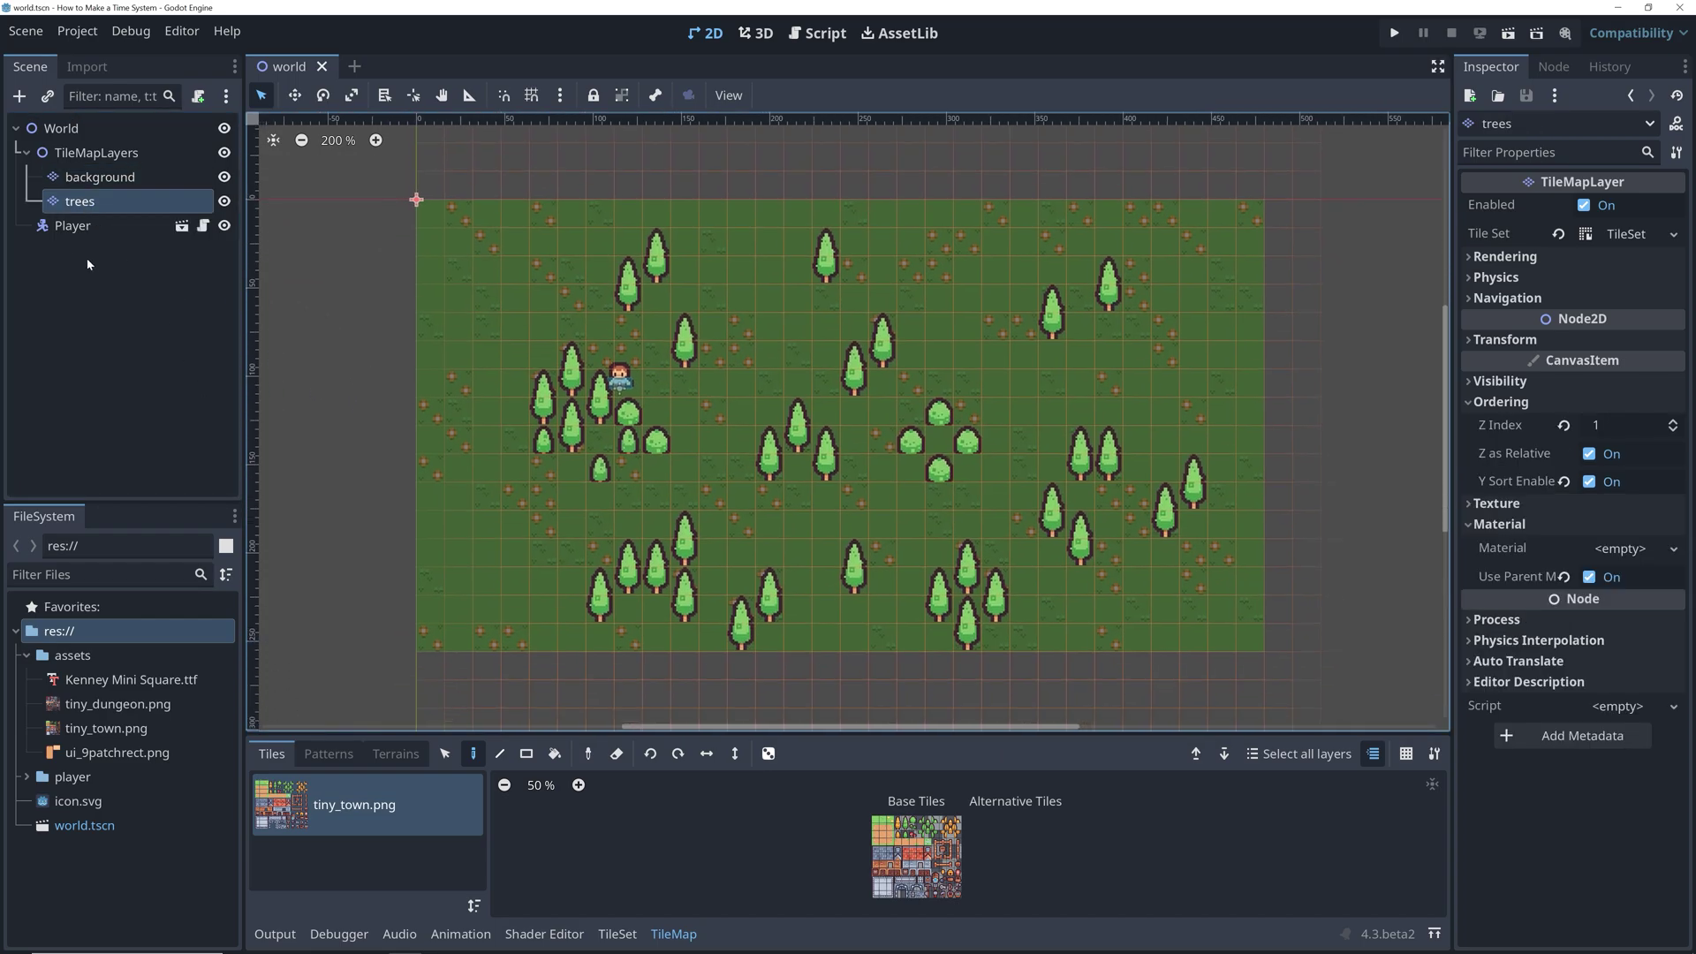
left_click(99, 180)
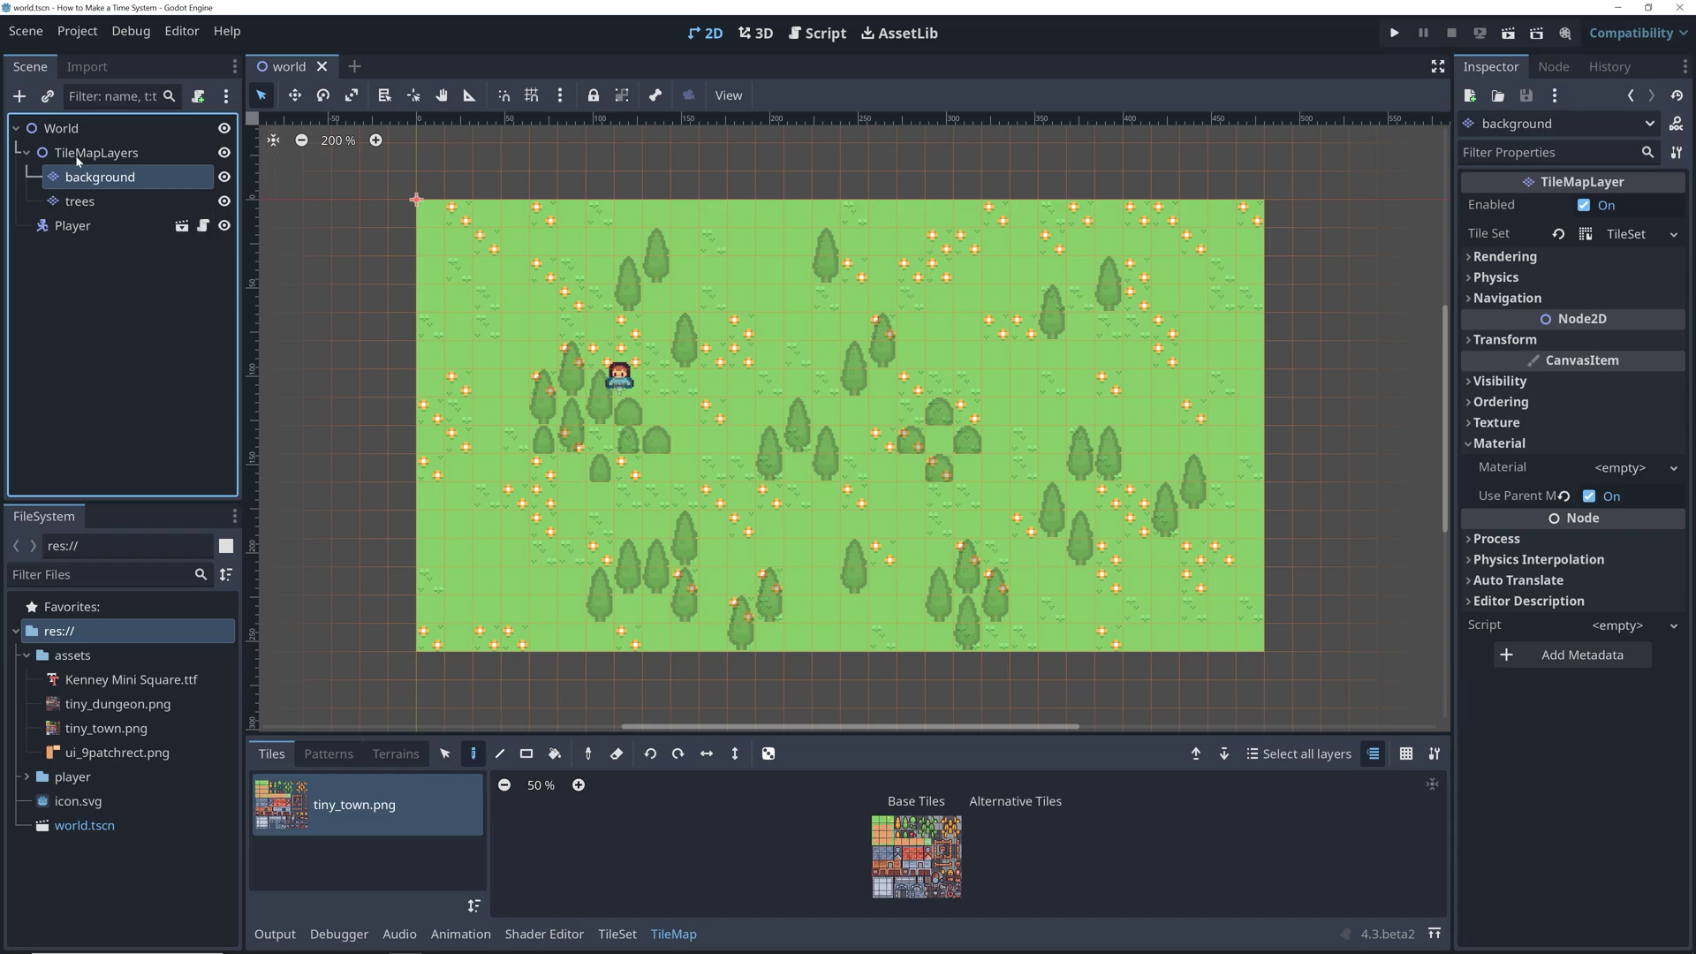
left_click(78, 157)
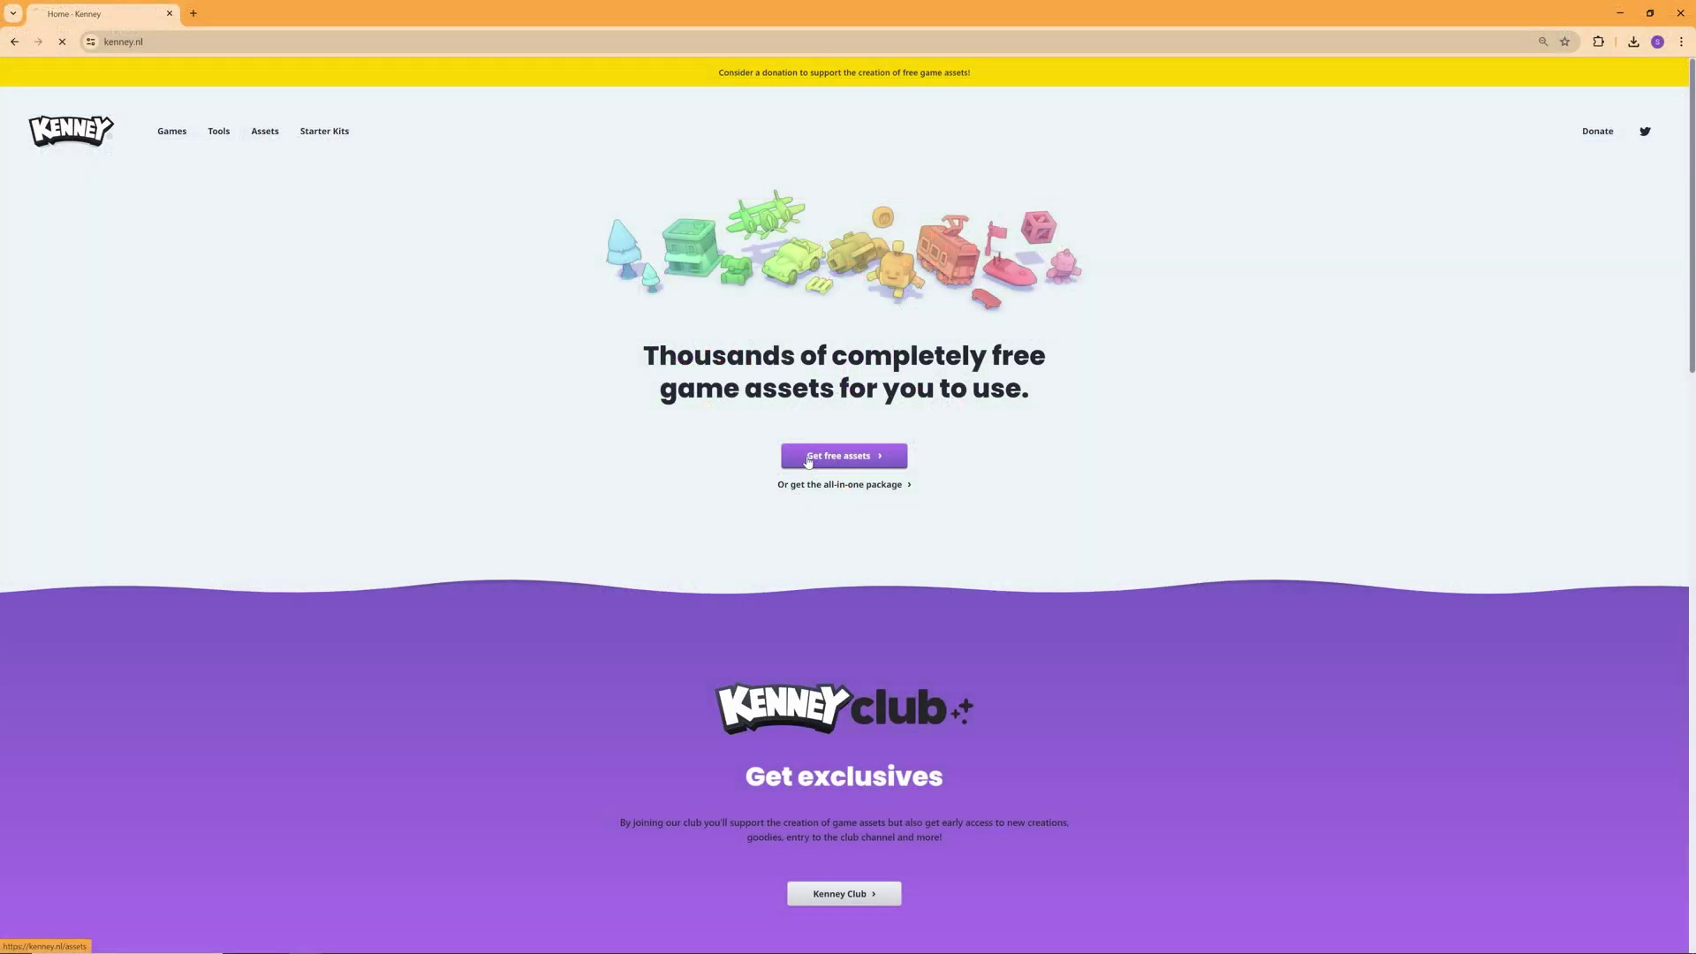
Step: Open the Kenney asset listing and page through it from page 2 to the last page, 12
left_click(852, 455)
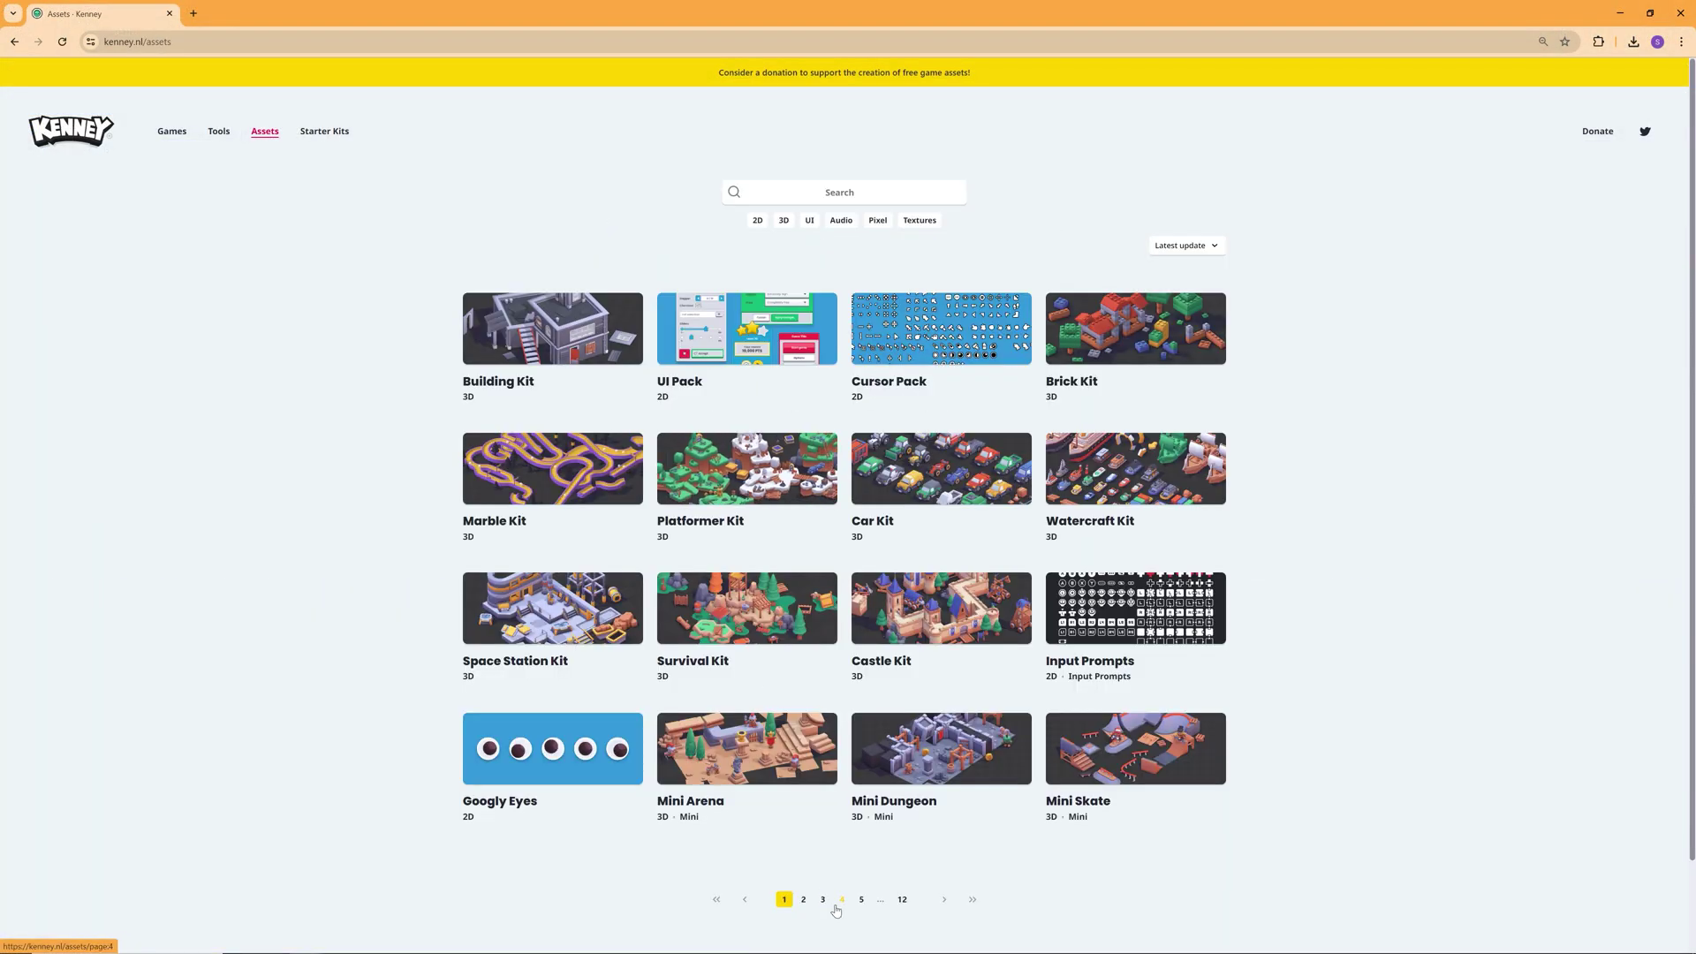
left_click(805, 900)
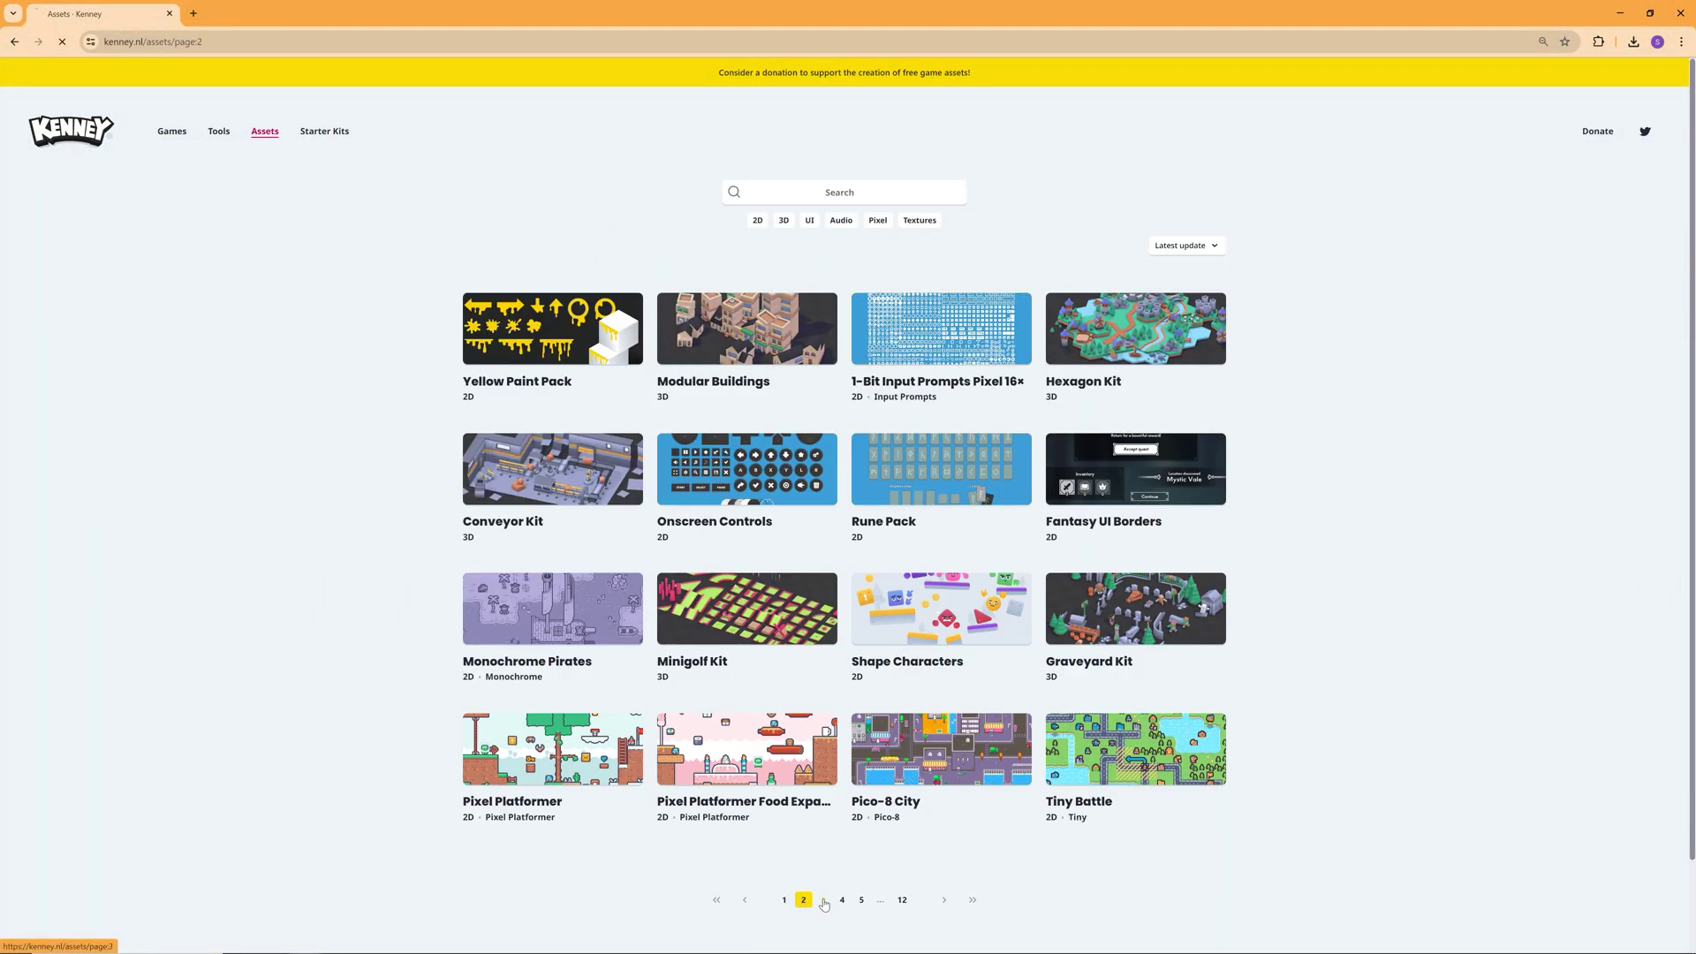
left_click(825, 901)
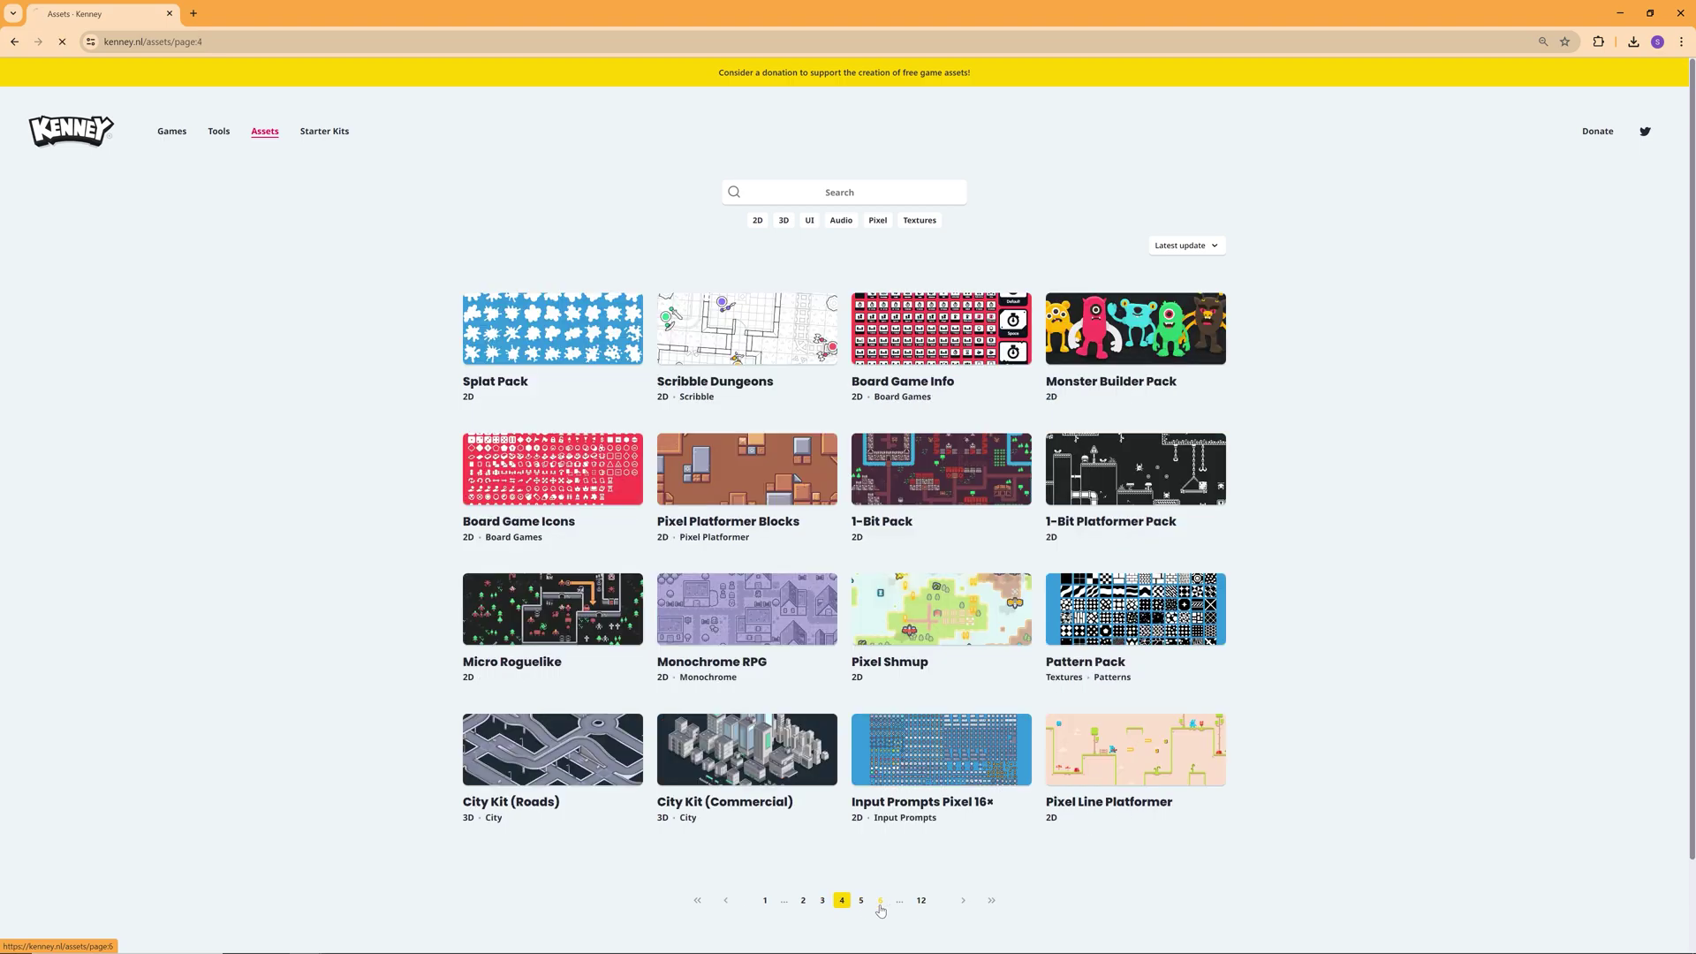
left_click(964, 901)
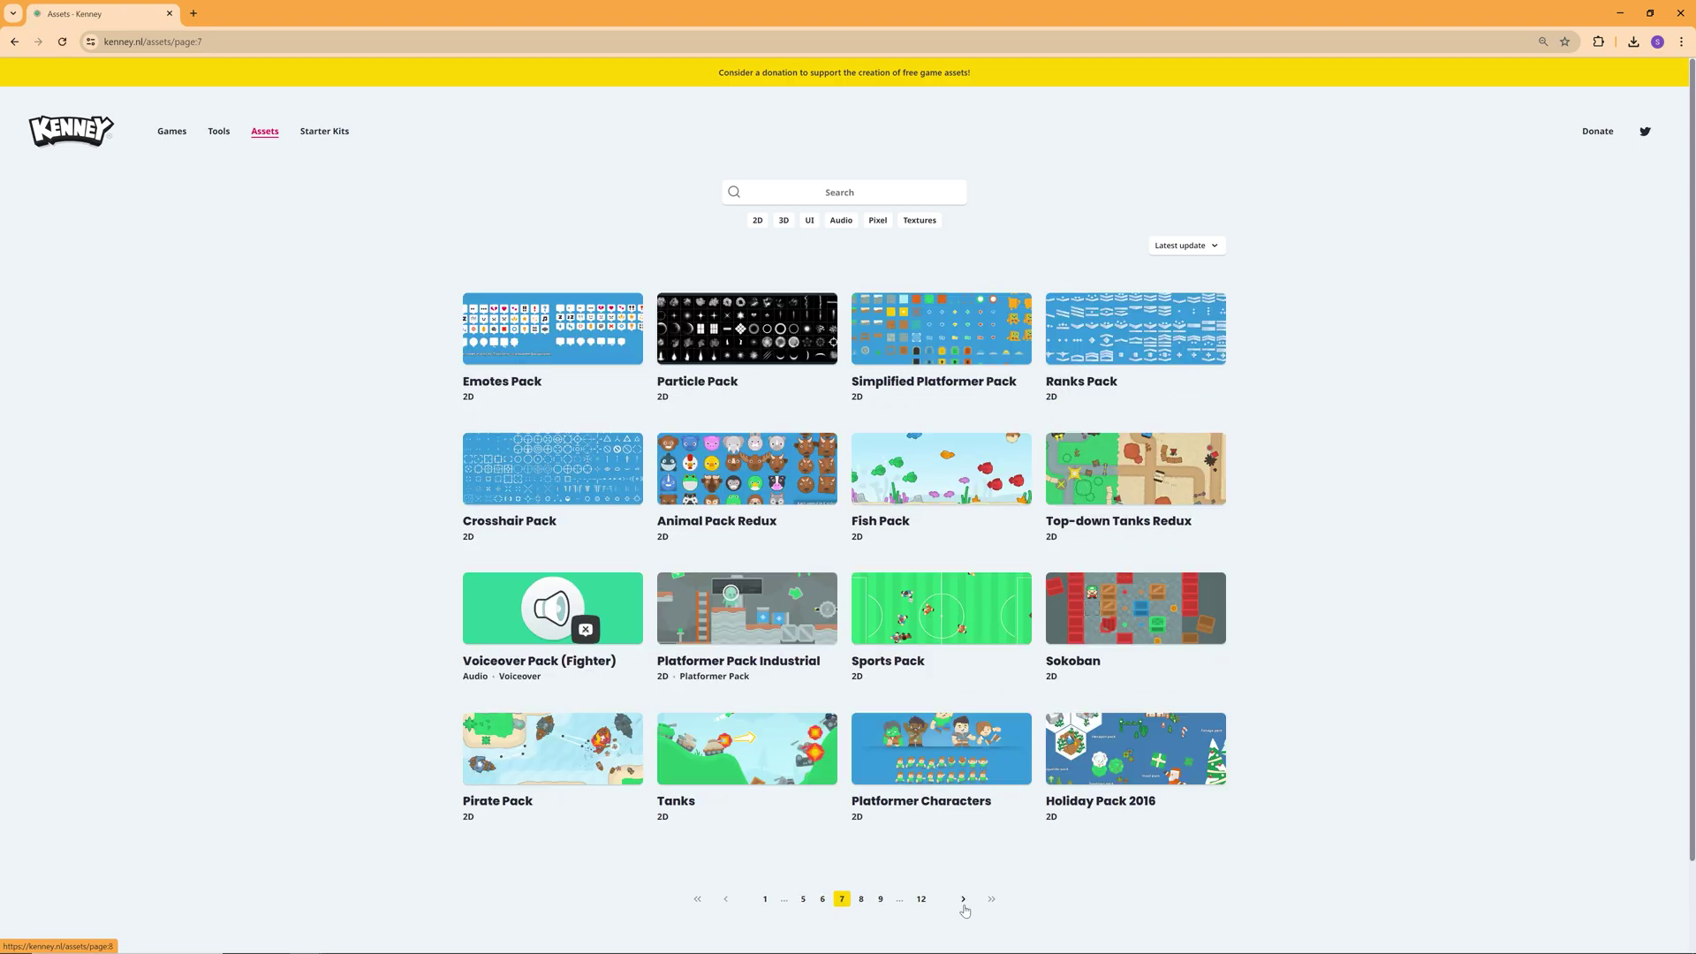
left_click(965, 901)
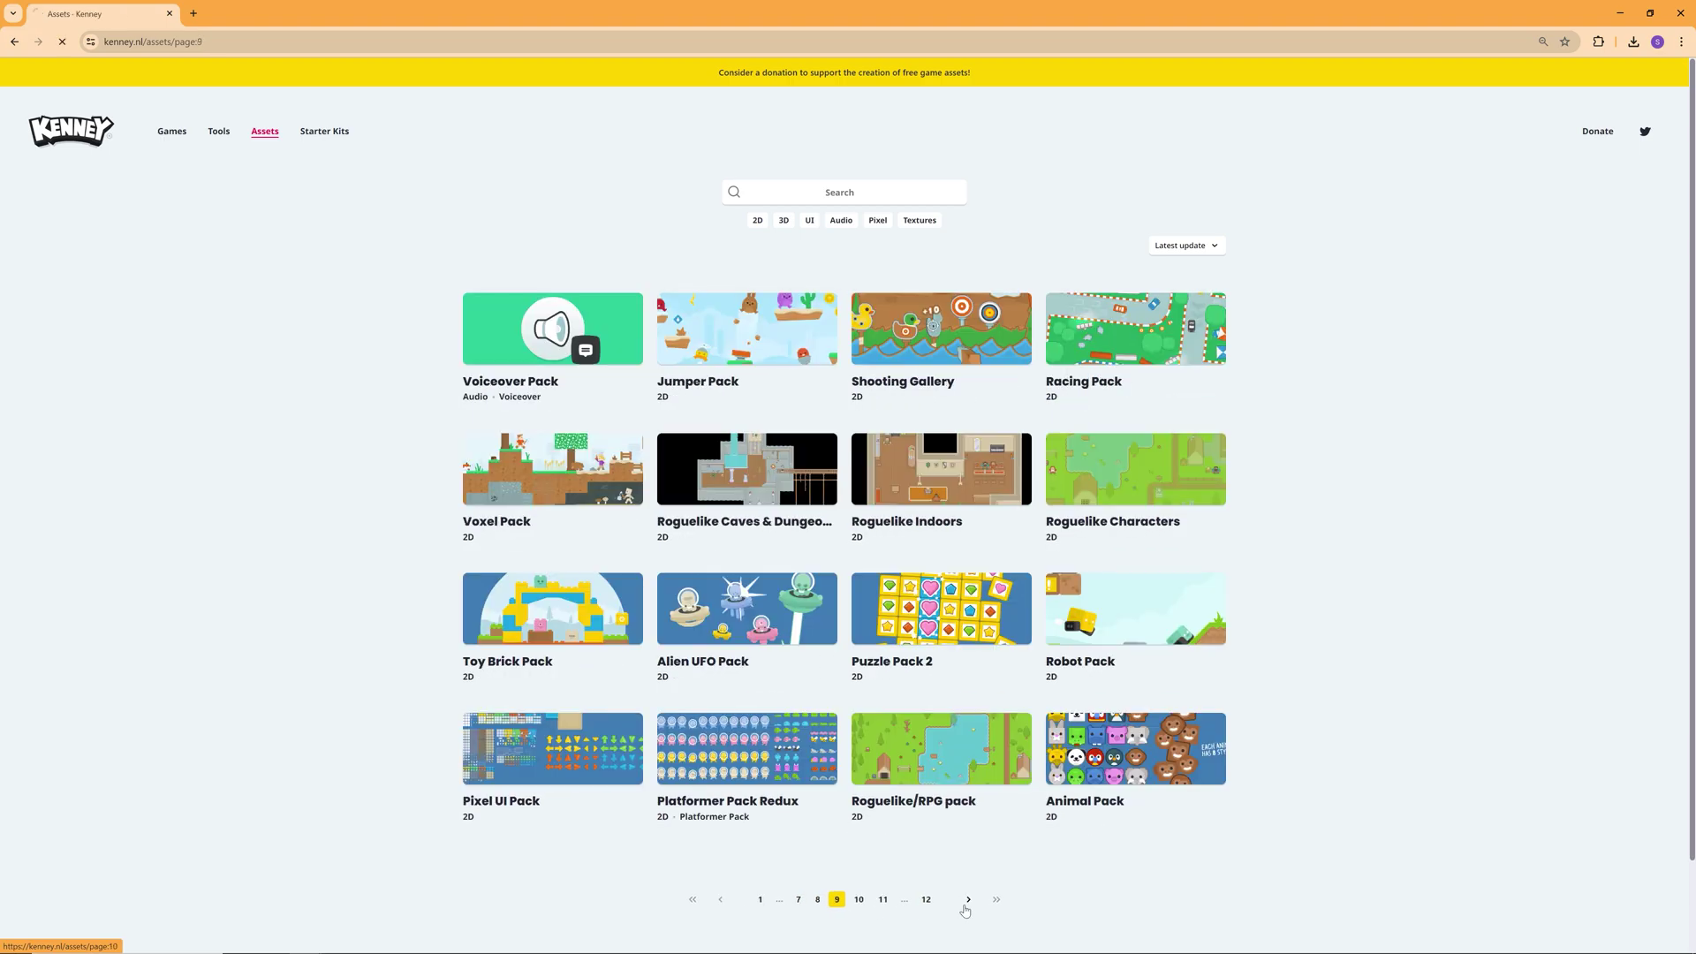
left_click(965, 901)
left_click(965, 901)
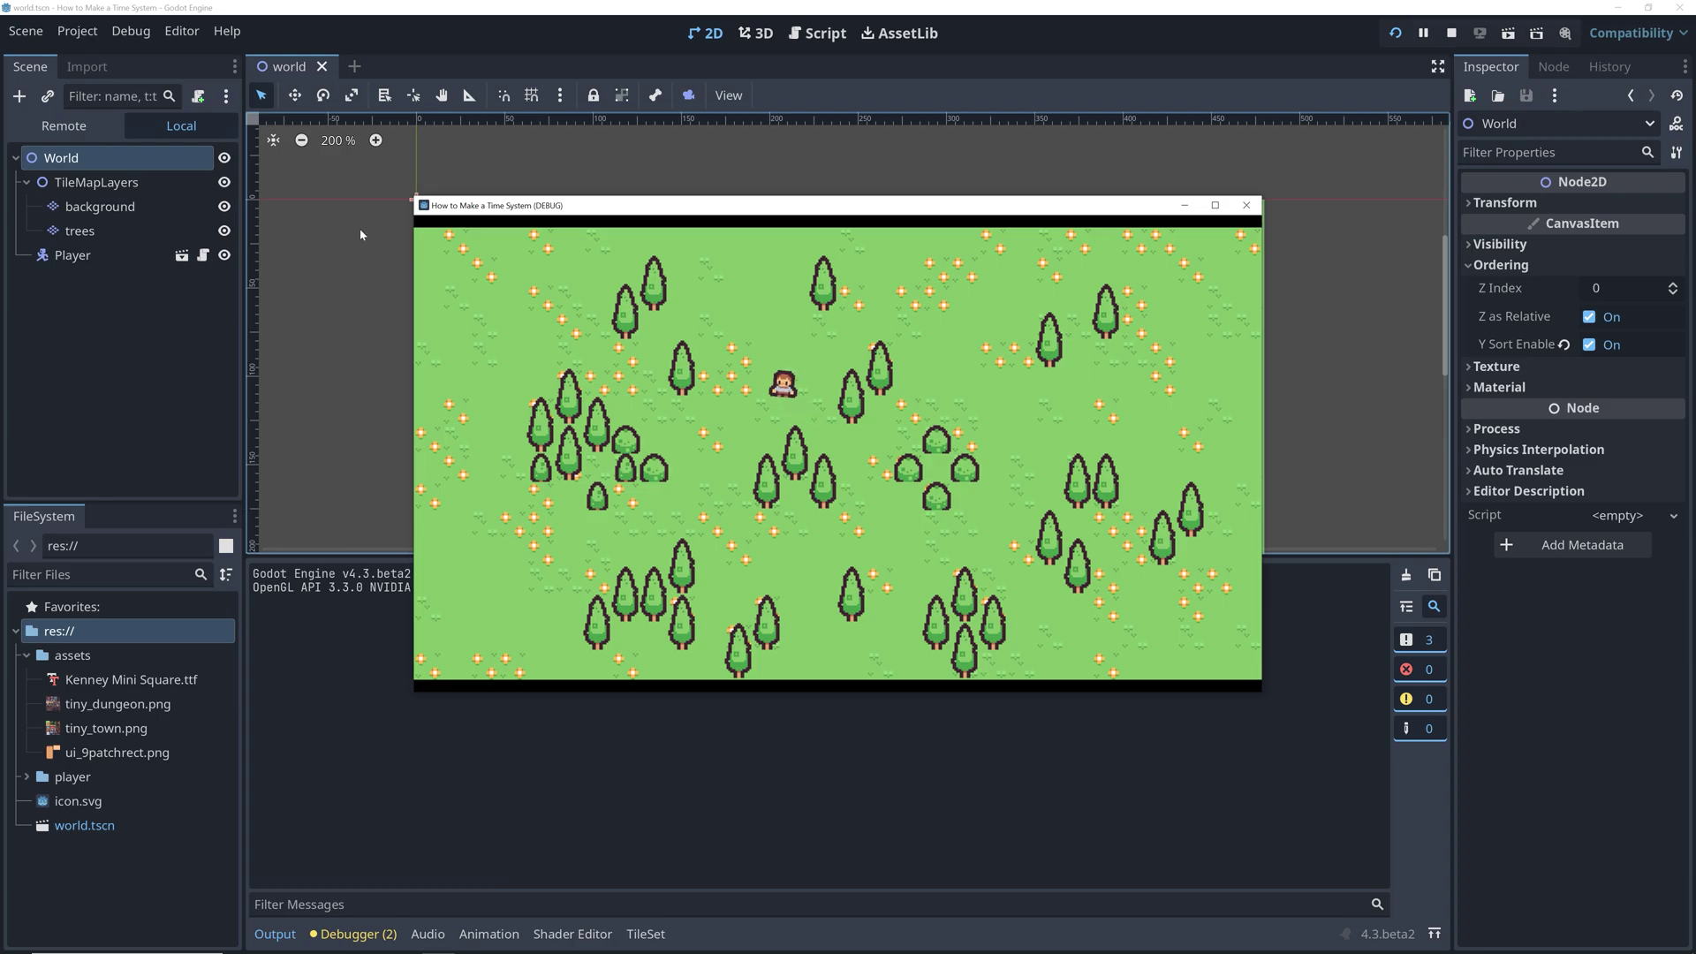
Step: Close the running game window to stop the project
left_click(1245, 206)
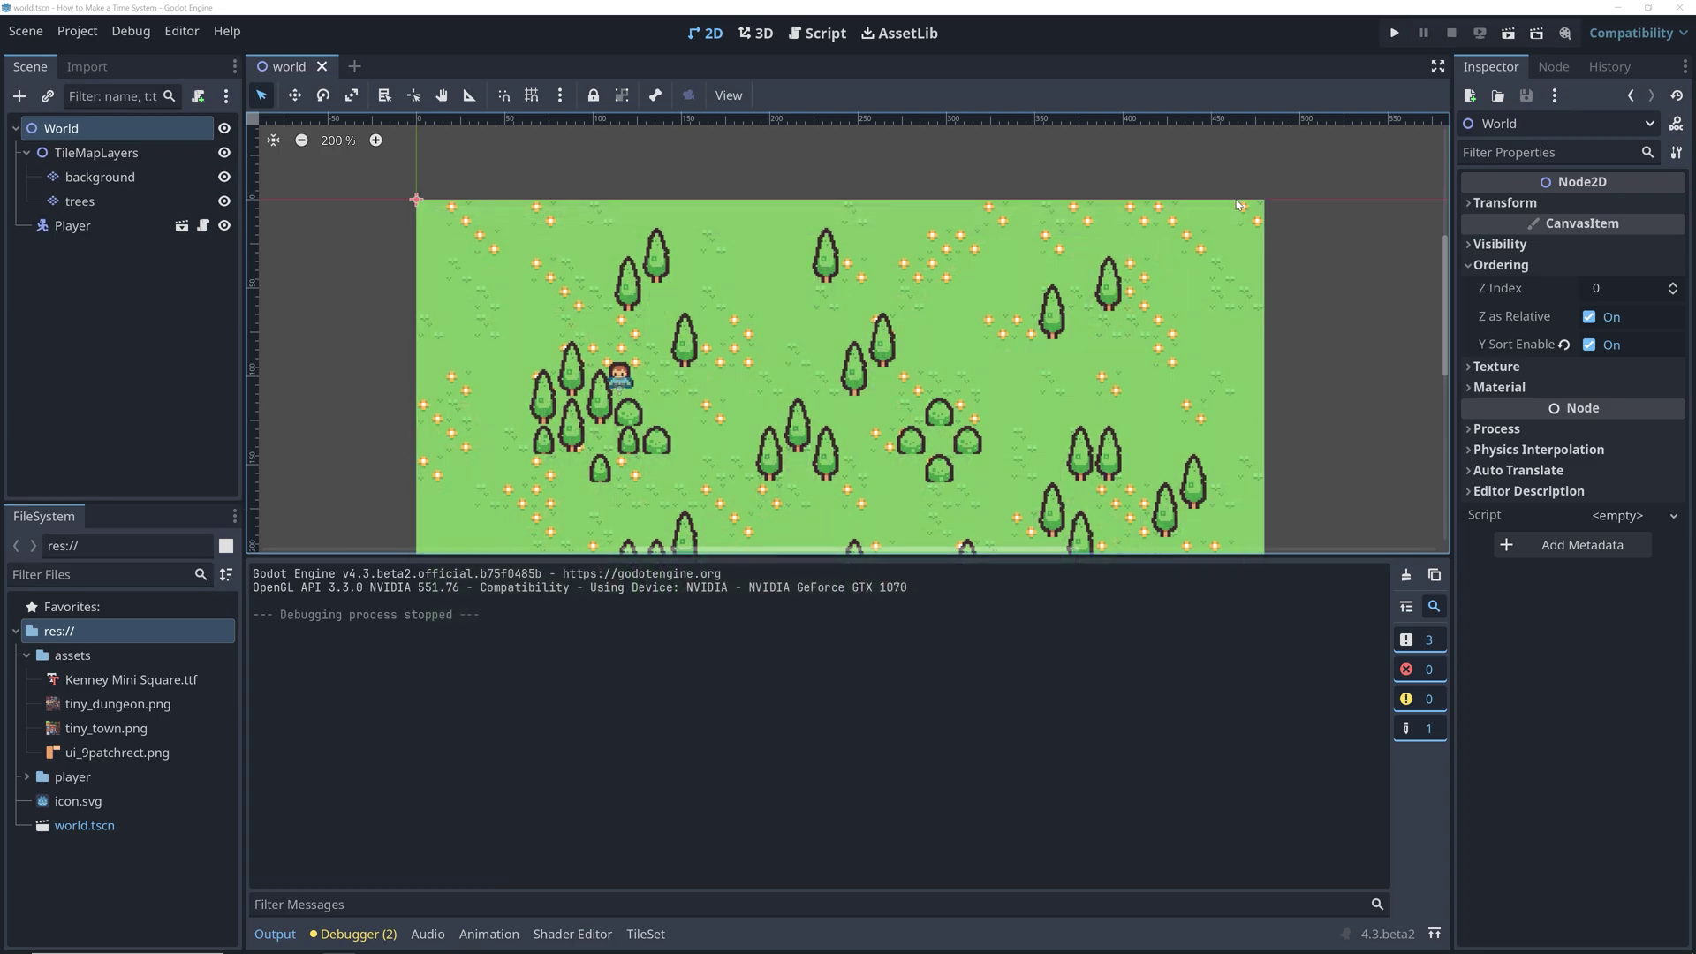
Step: Open the player scene, preview its walk_left and walk_right animations, then return to the world scene
left_click(184, 226)
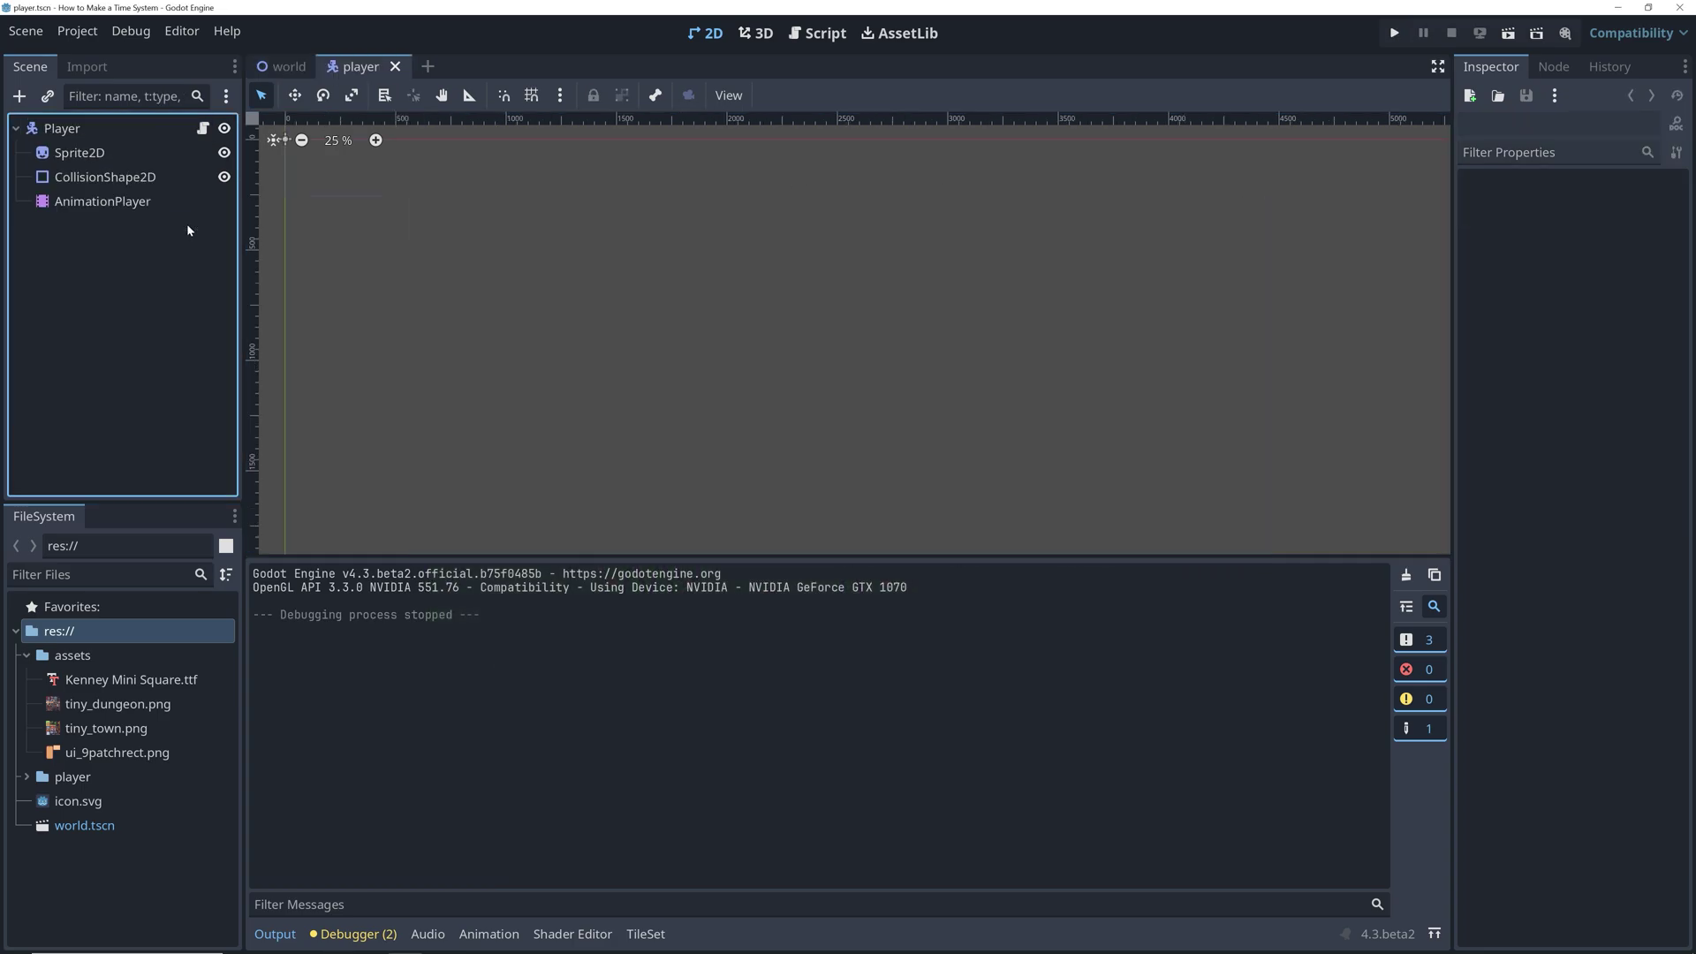
left_click(97, 201)
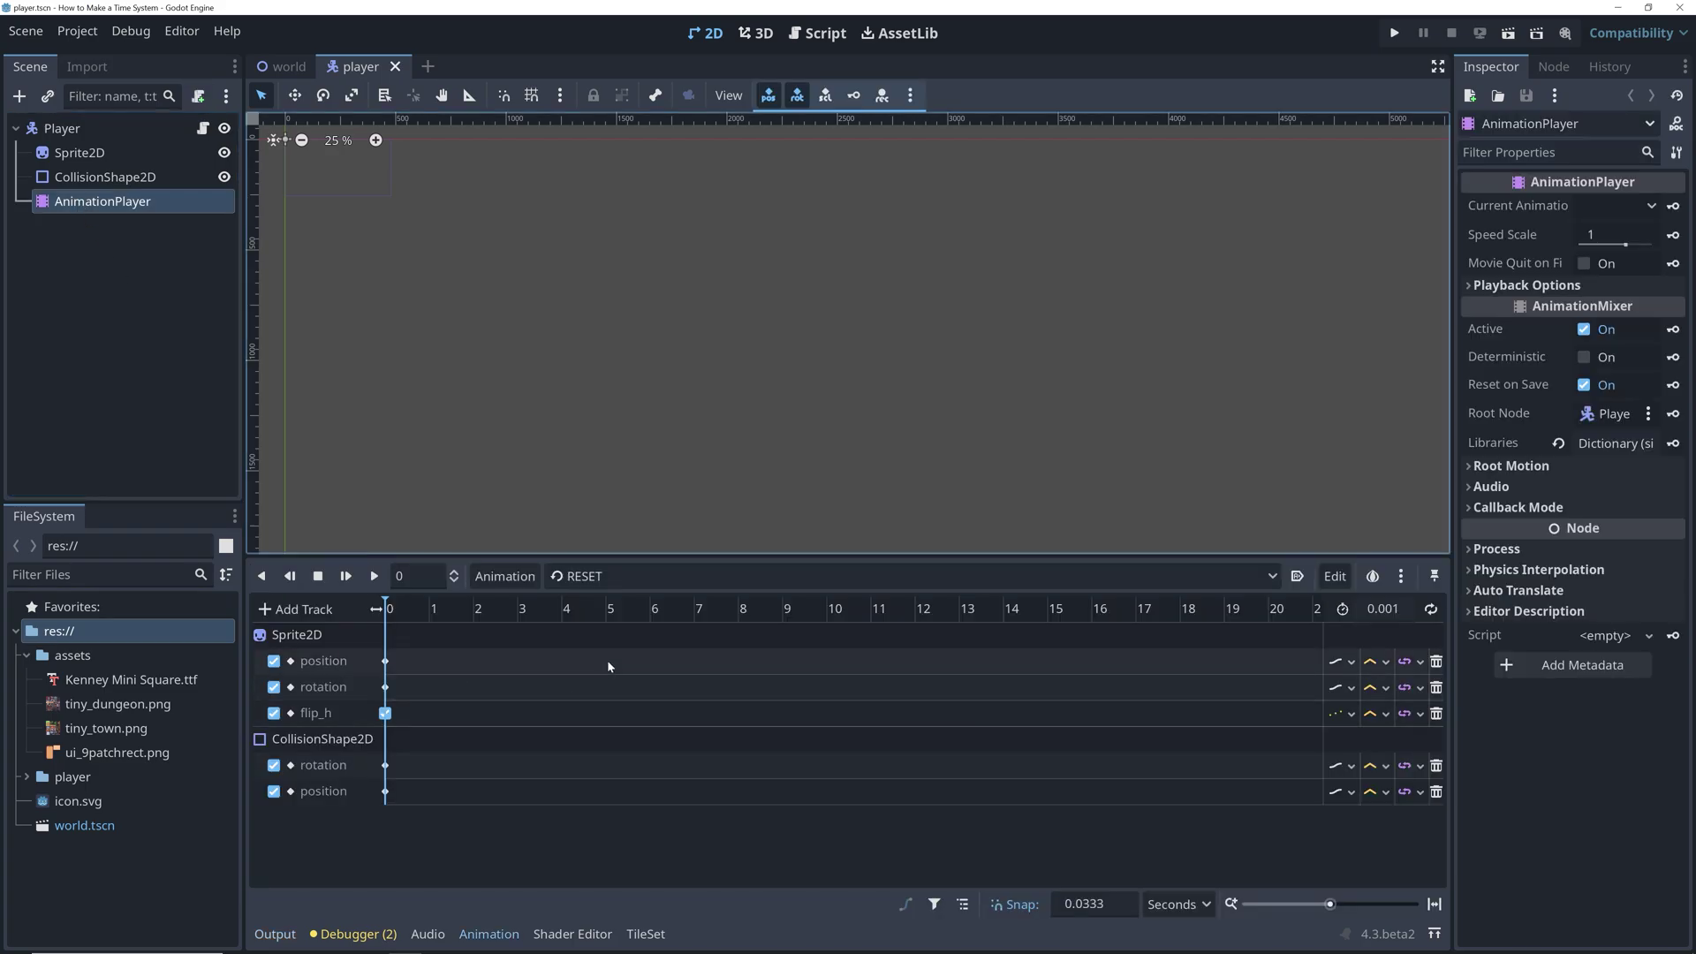
left_click(616, 580)
left_click(606, 676)
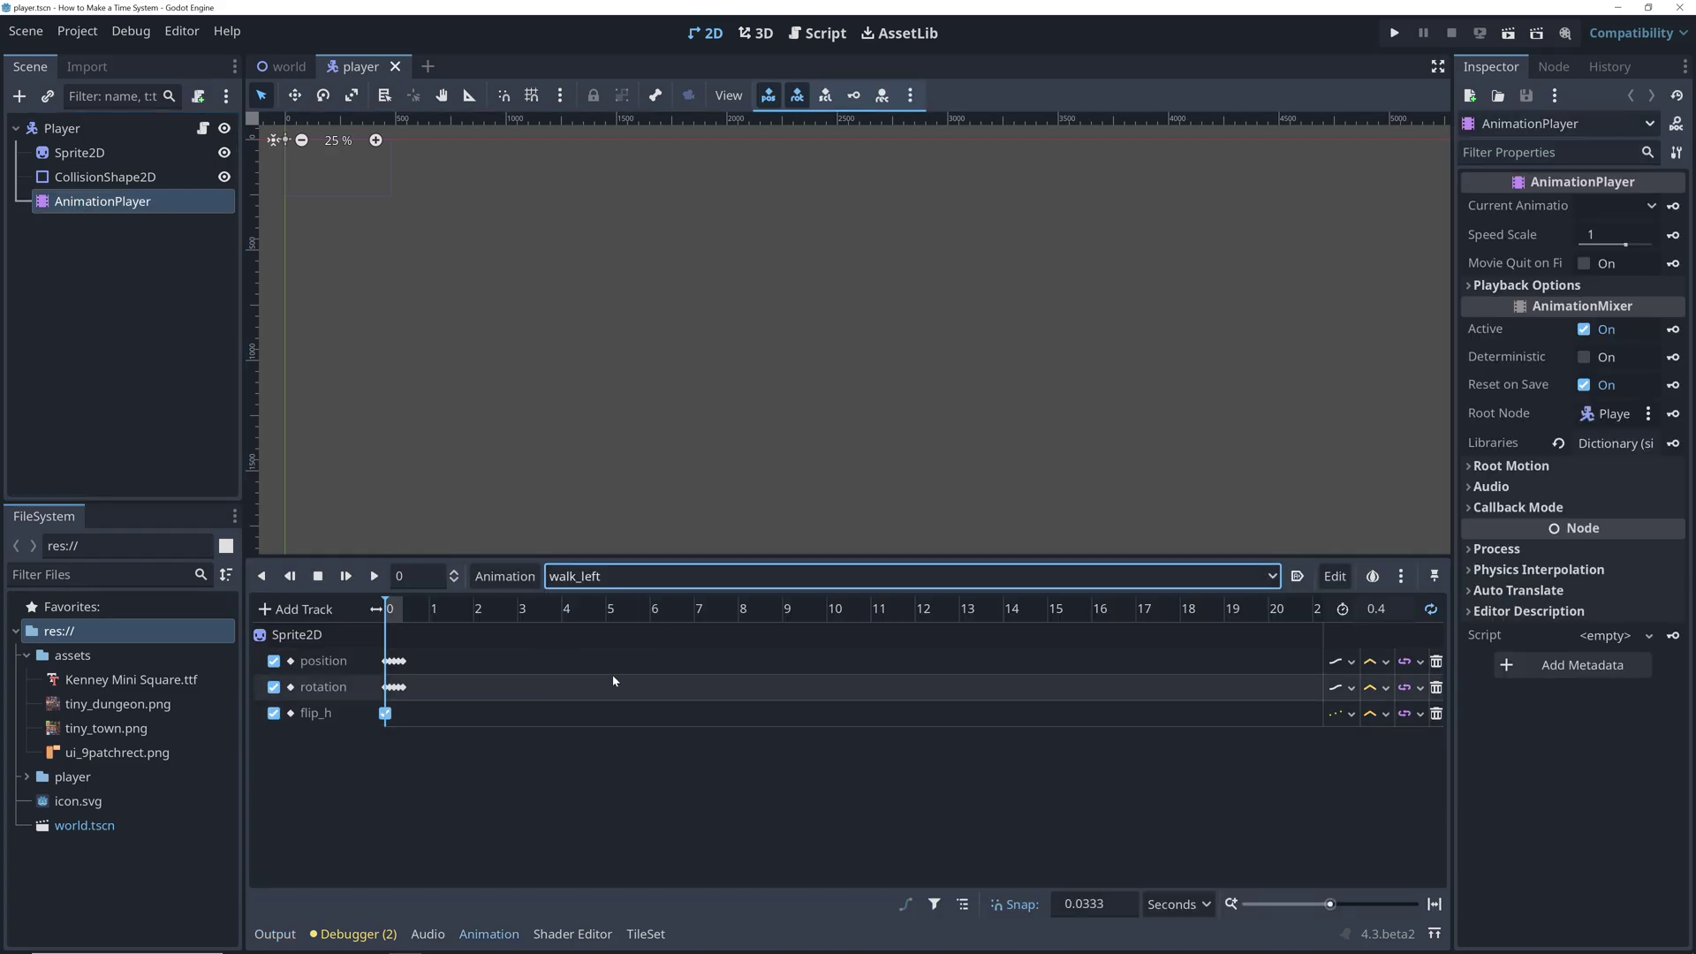
left_click(618, 576)
left_click(604, 700)
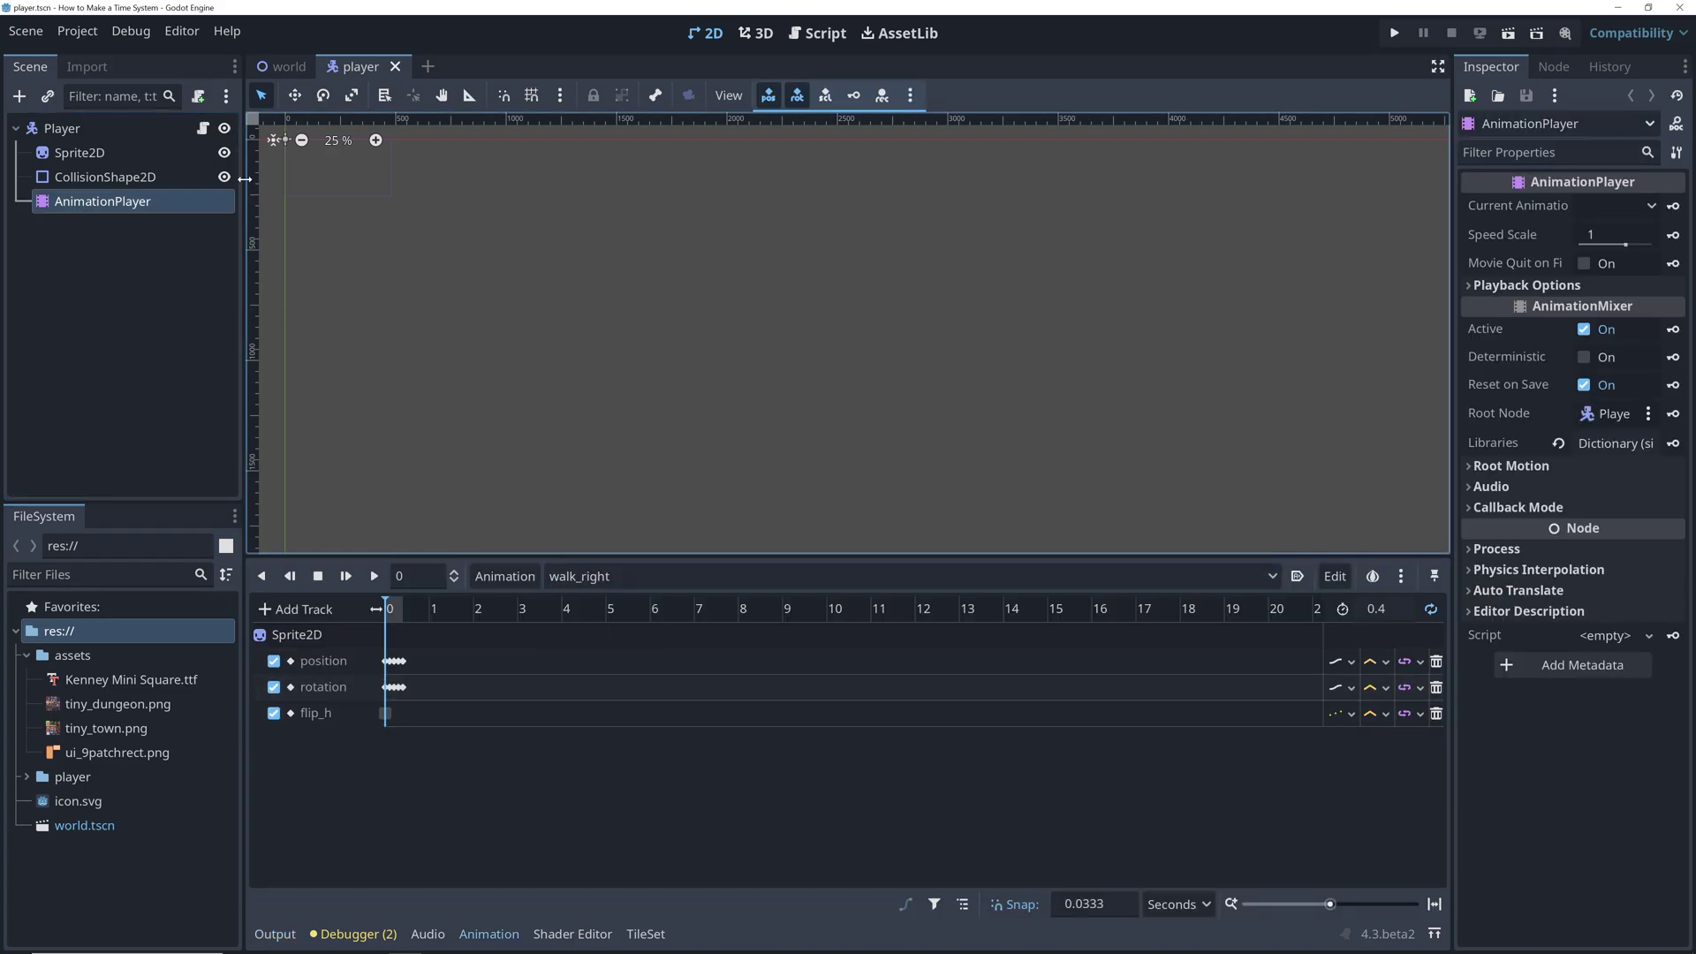
left_click(282, 66)
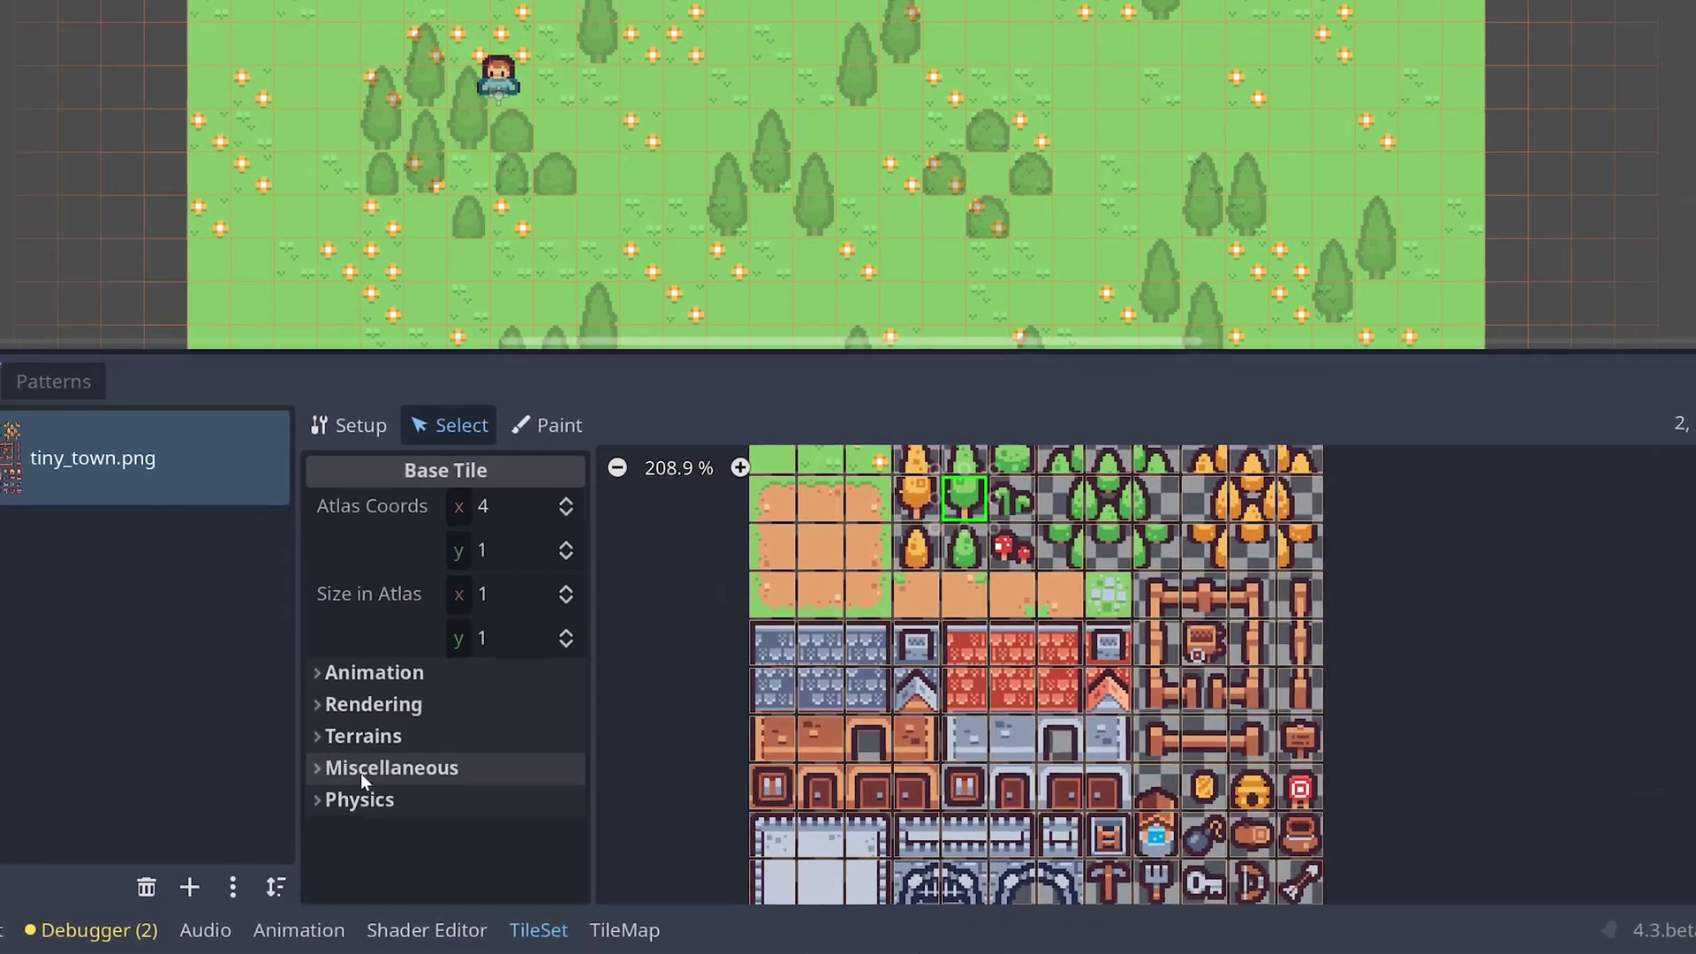
Step: Show Physics Layer 0 collision polygons on the tall tree and bush tiles, and enlarge the map view
left_click(358, 800)
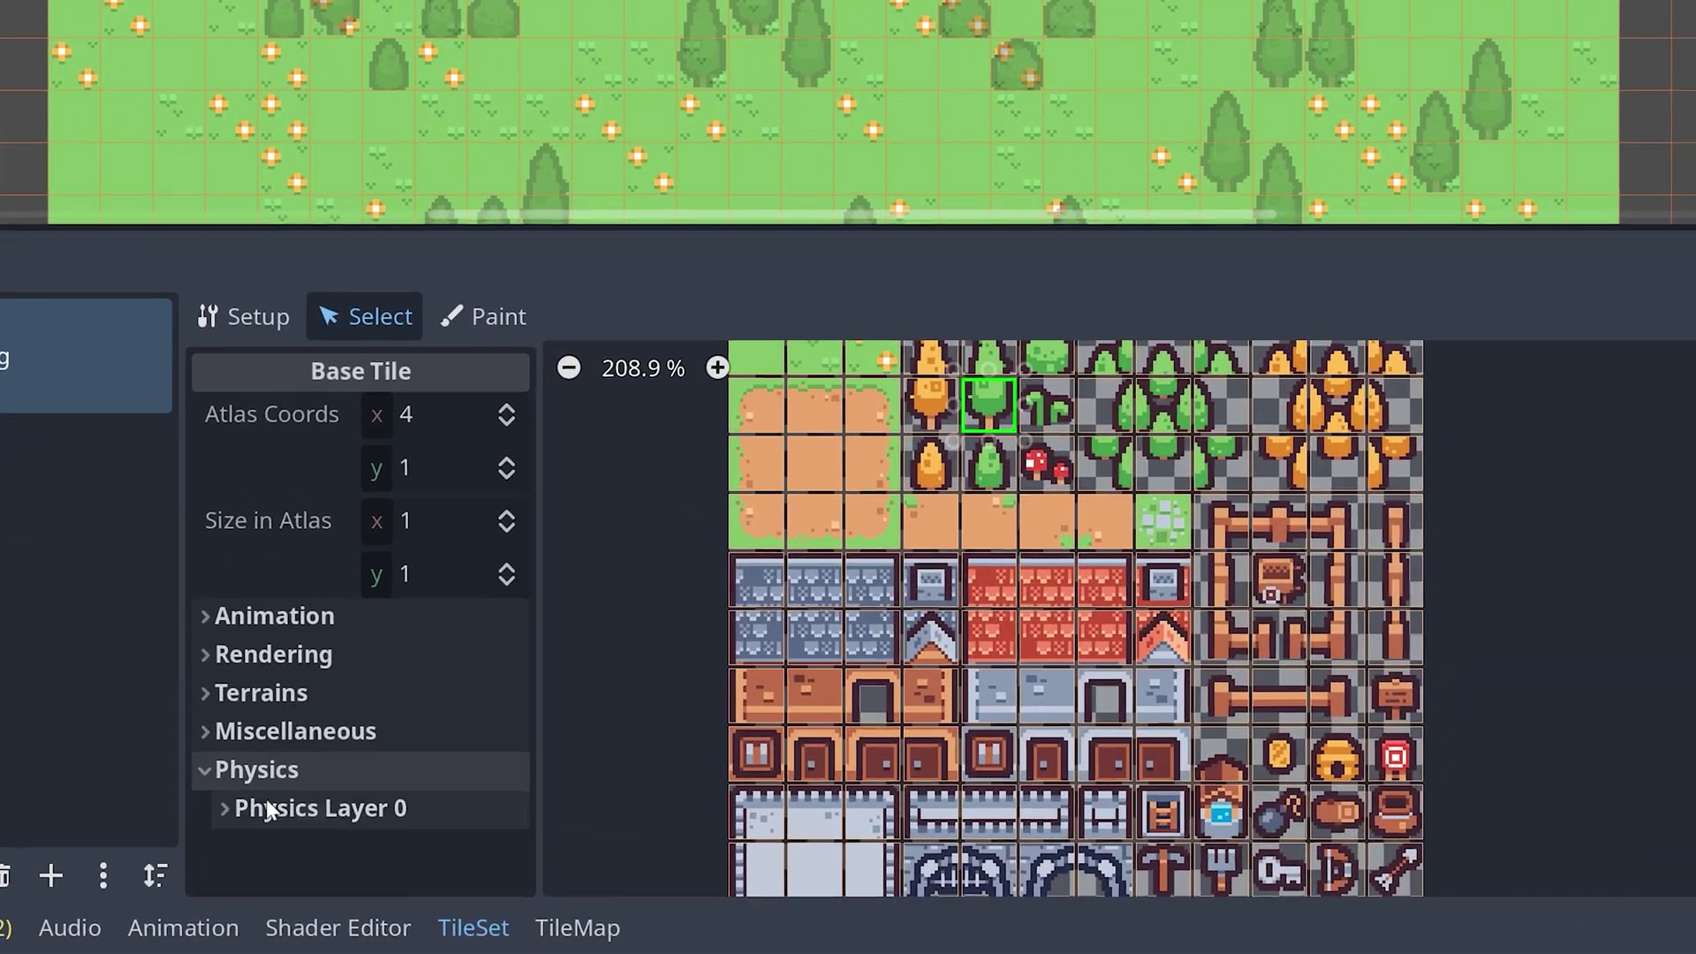
left_click(335, 831)
scroll(435, 713, "down", 5)
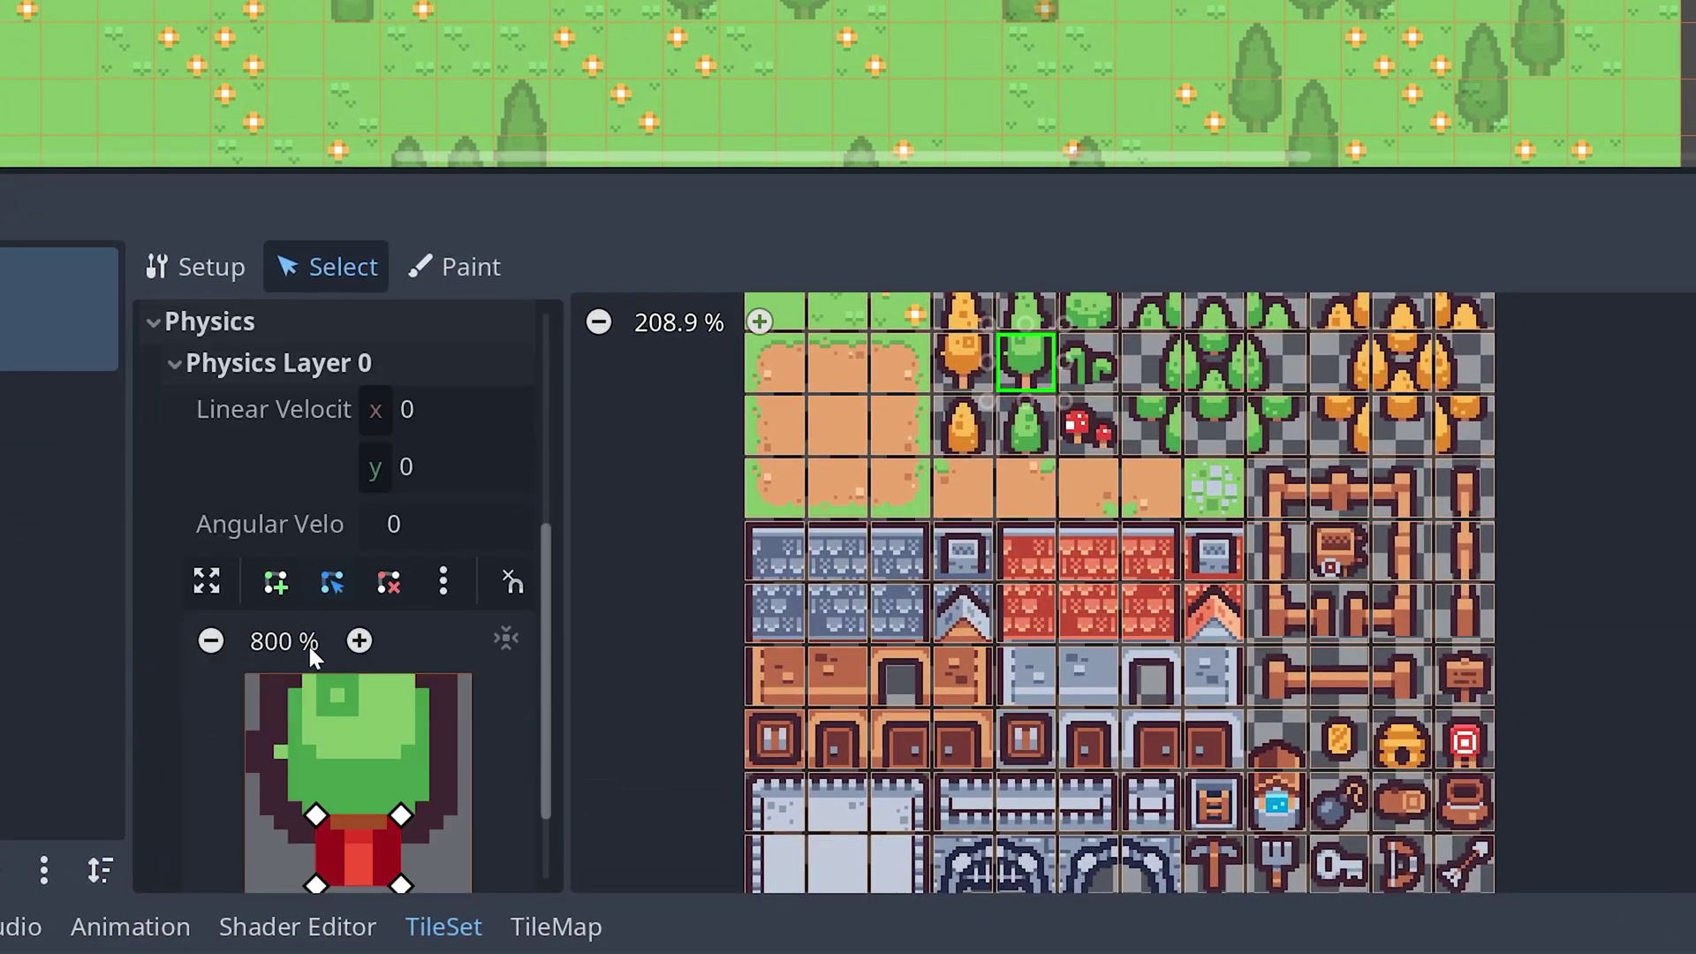
scroll(192, 678, "down", 2)
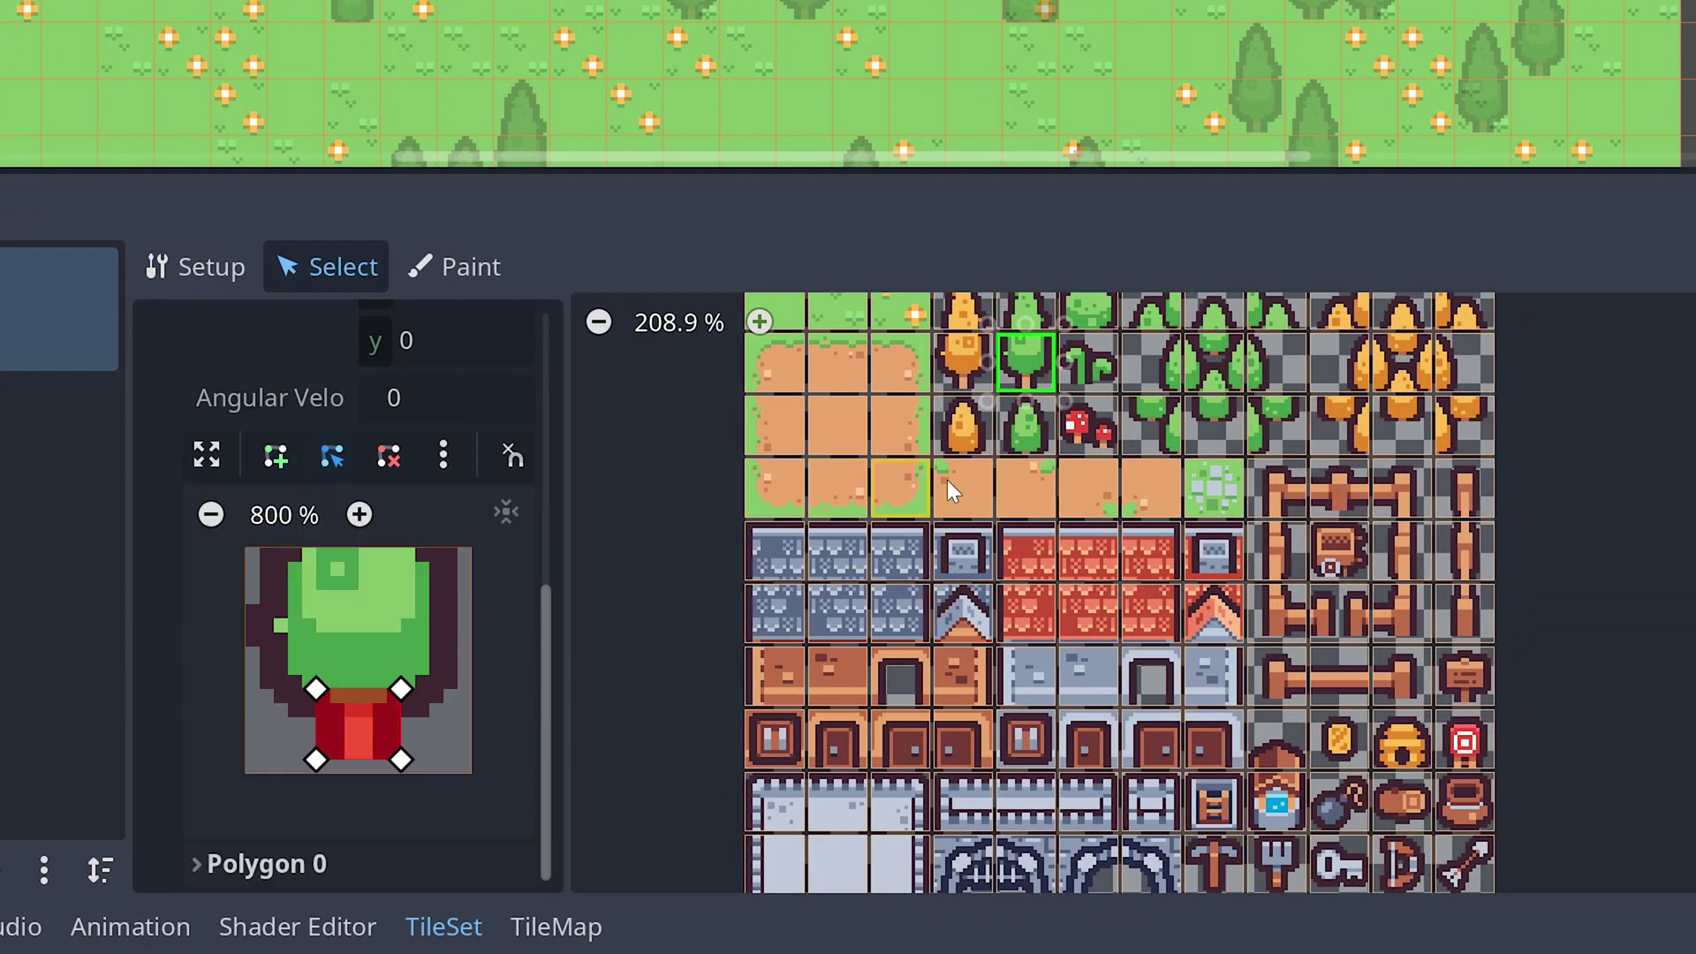
left_click(1020, 421)
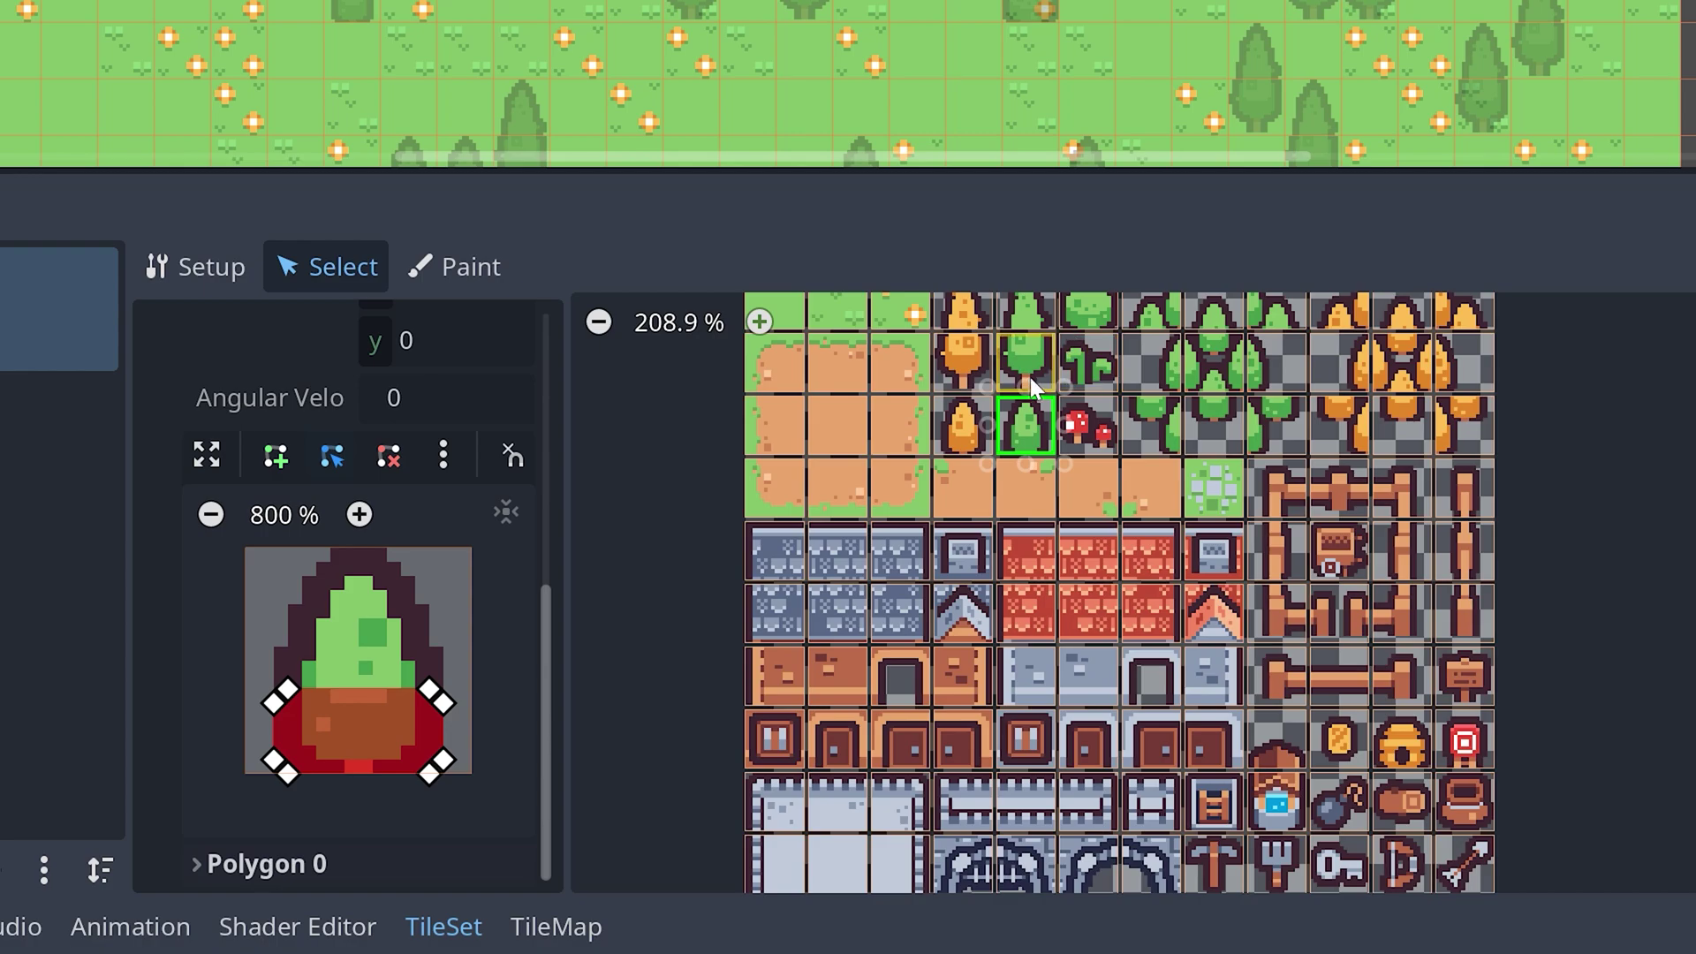
left_click(1095, 302)
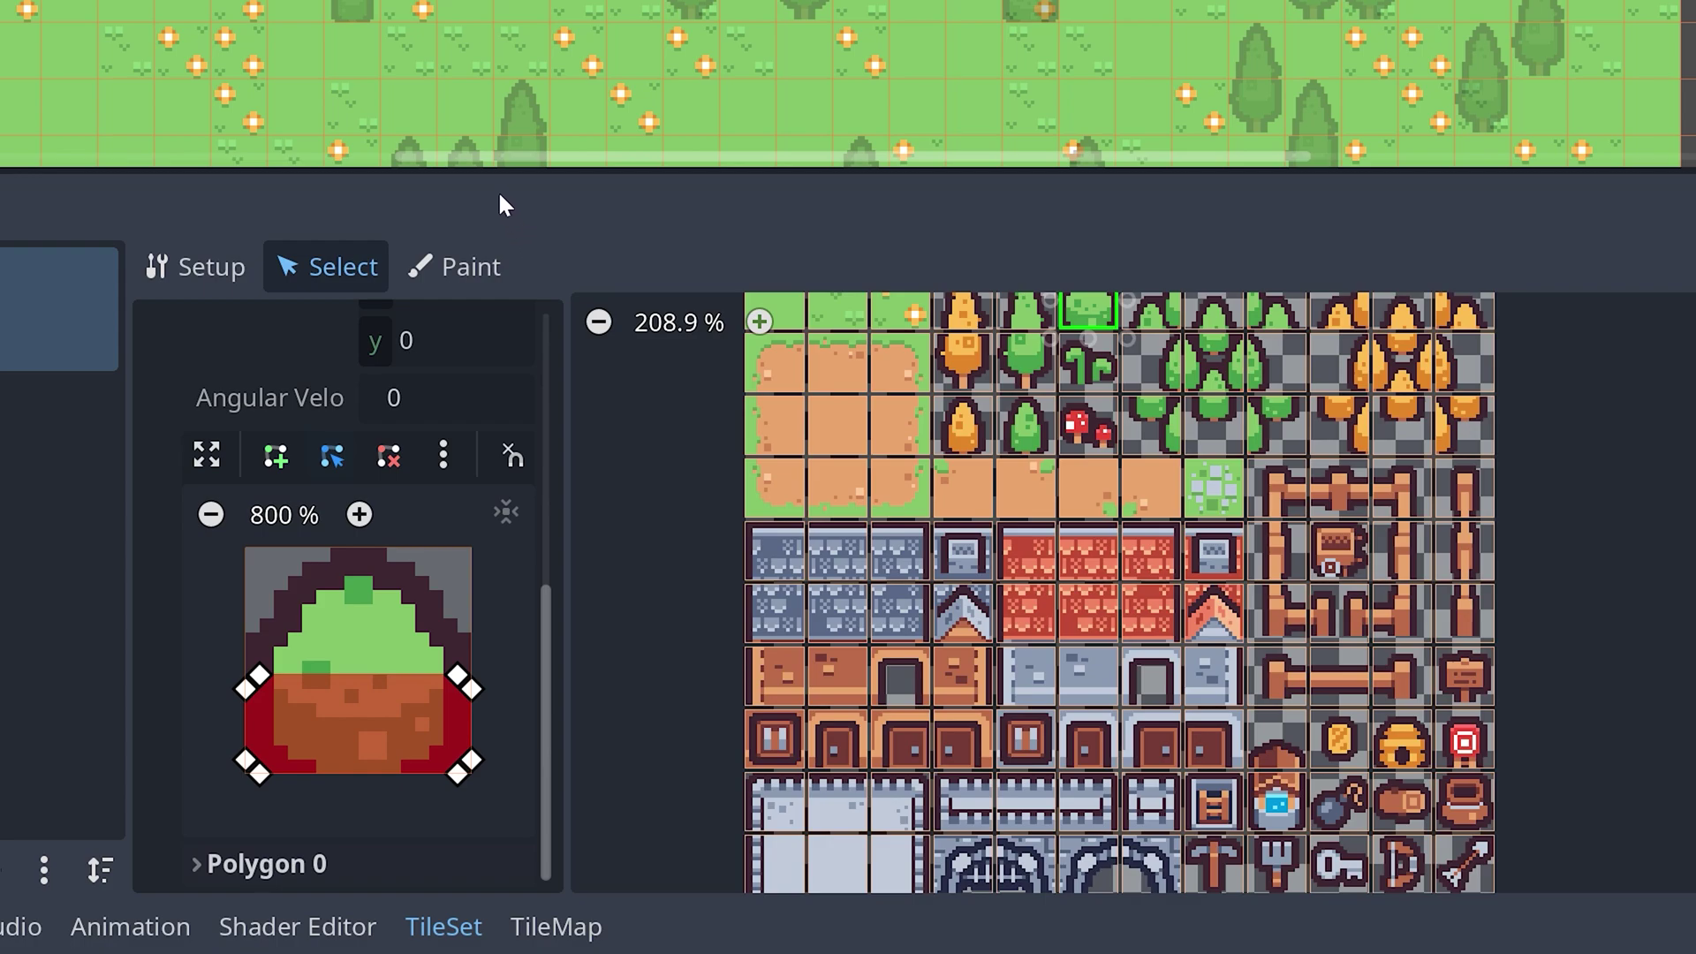
left_click_drag(495, 169, 480, 423)
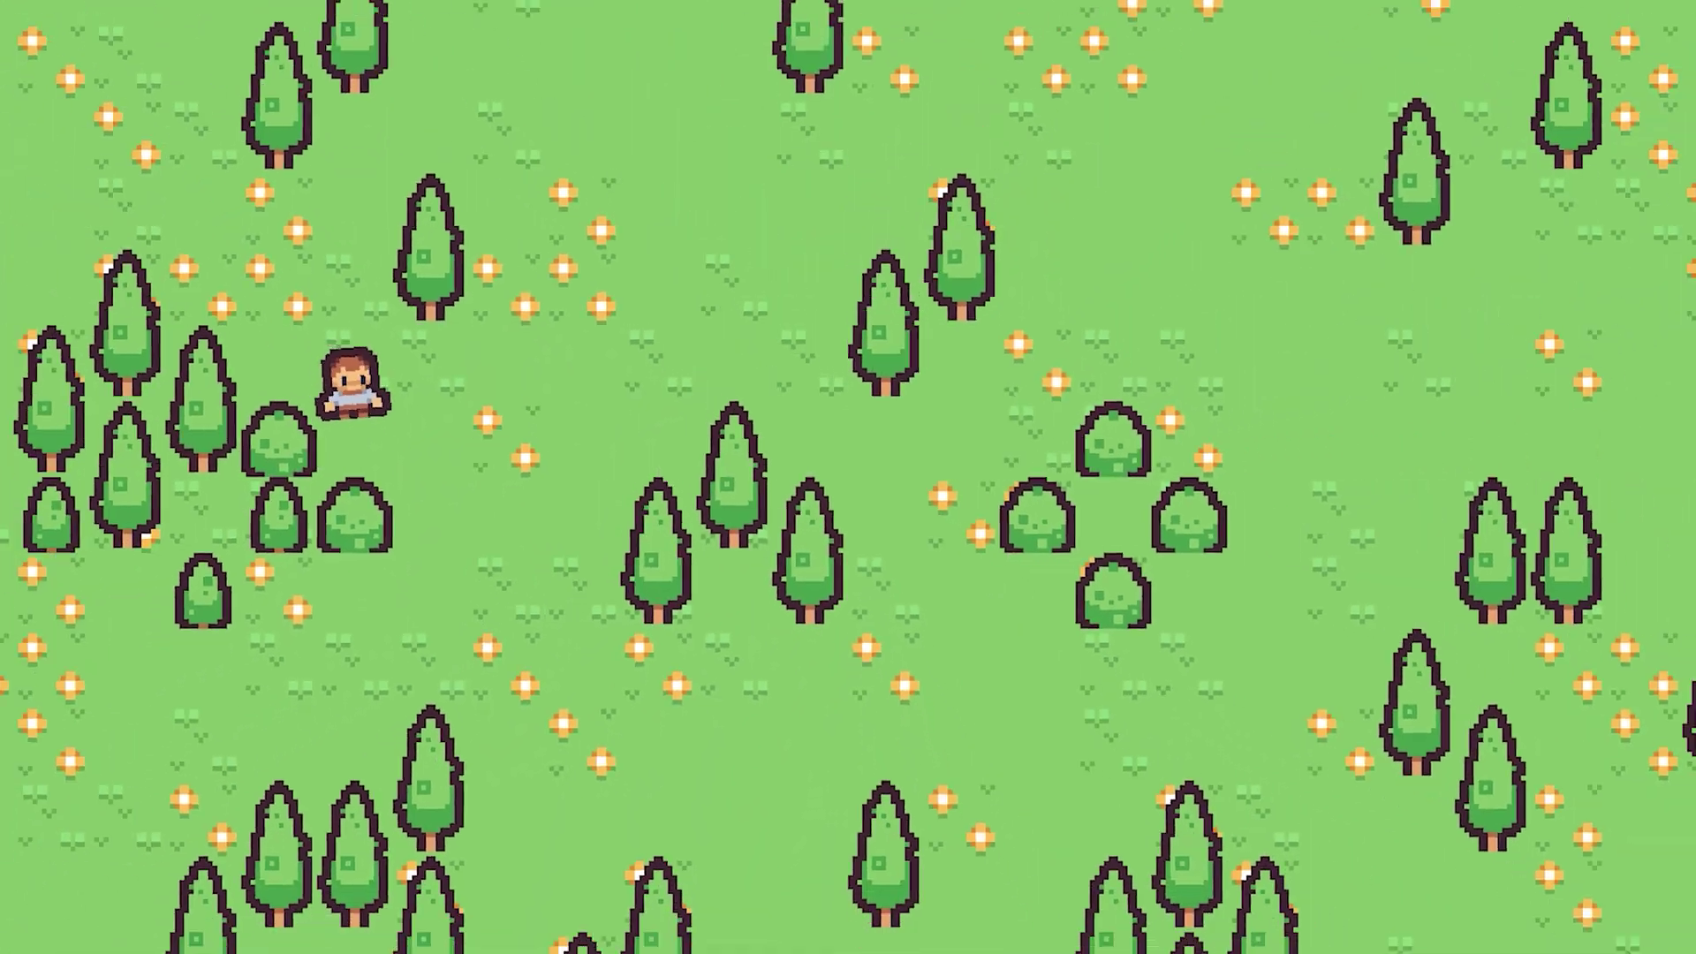
Step: Run the game and walk the character around the bush and small tree to test collisions
key("Up")
key("Right")
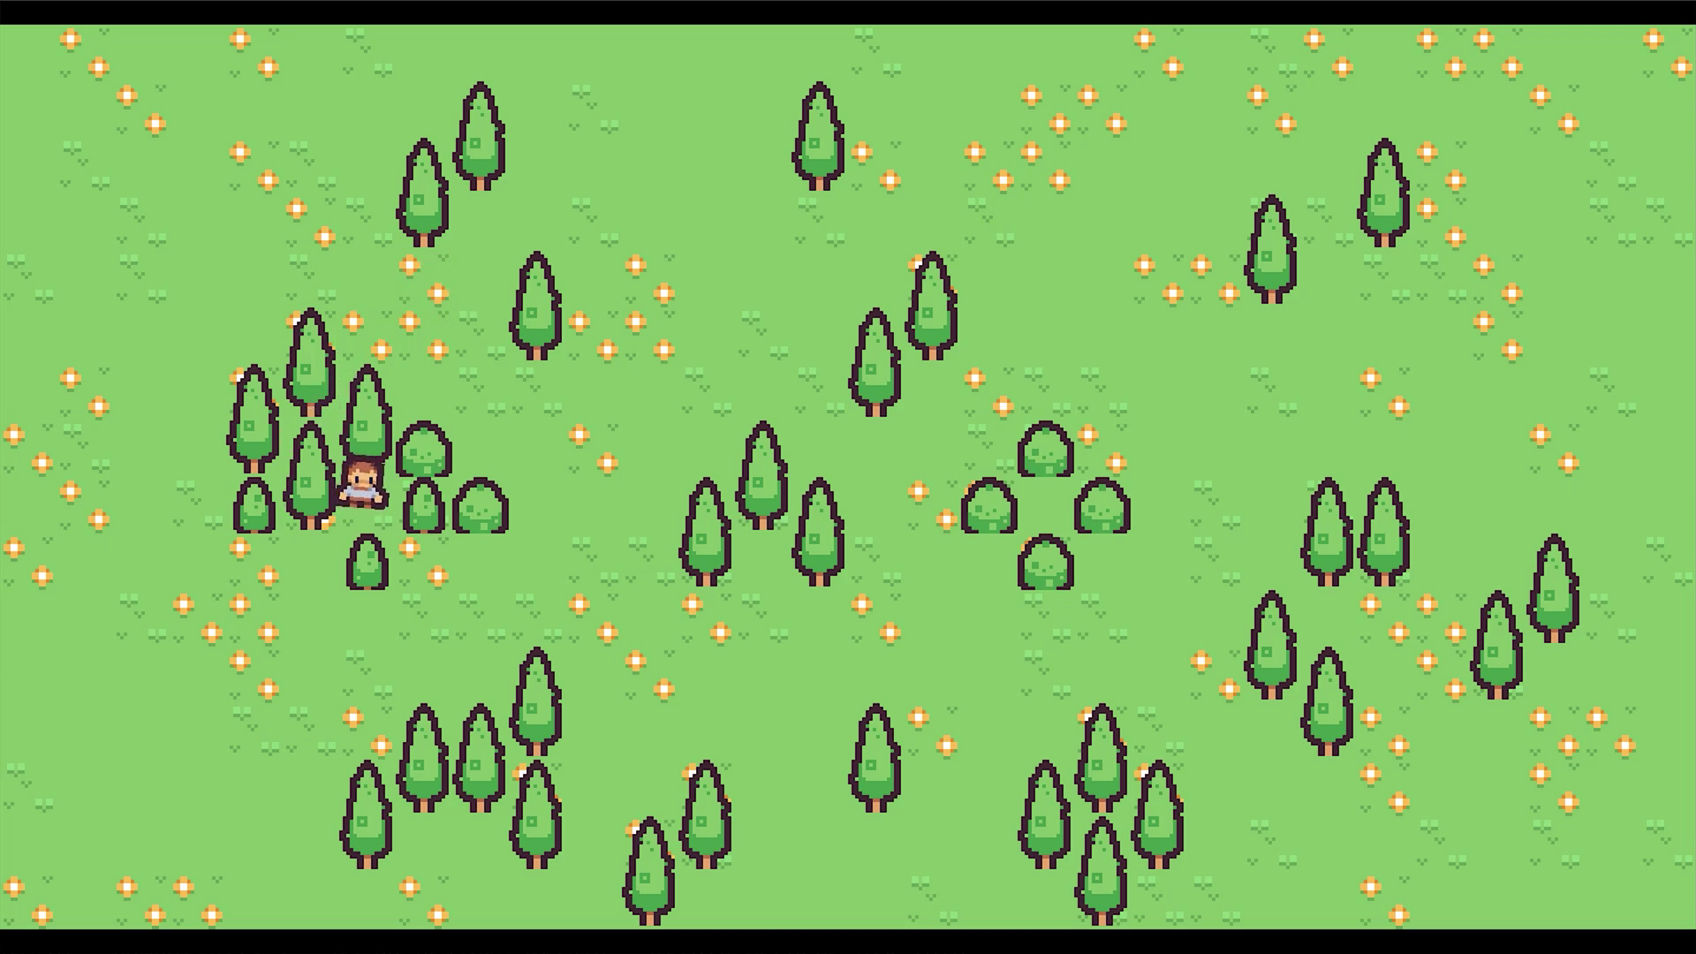
key("Right")
key("Left")
key("Down")
key("Right")
key("Right")
key("Up")
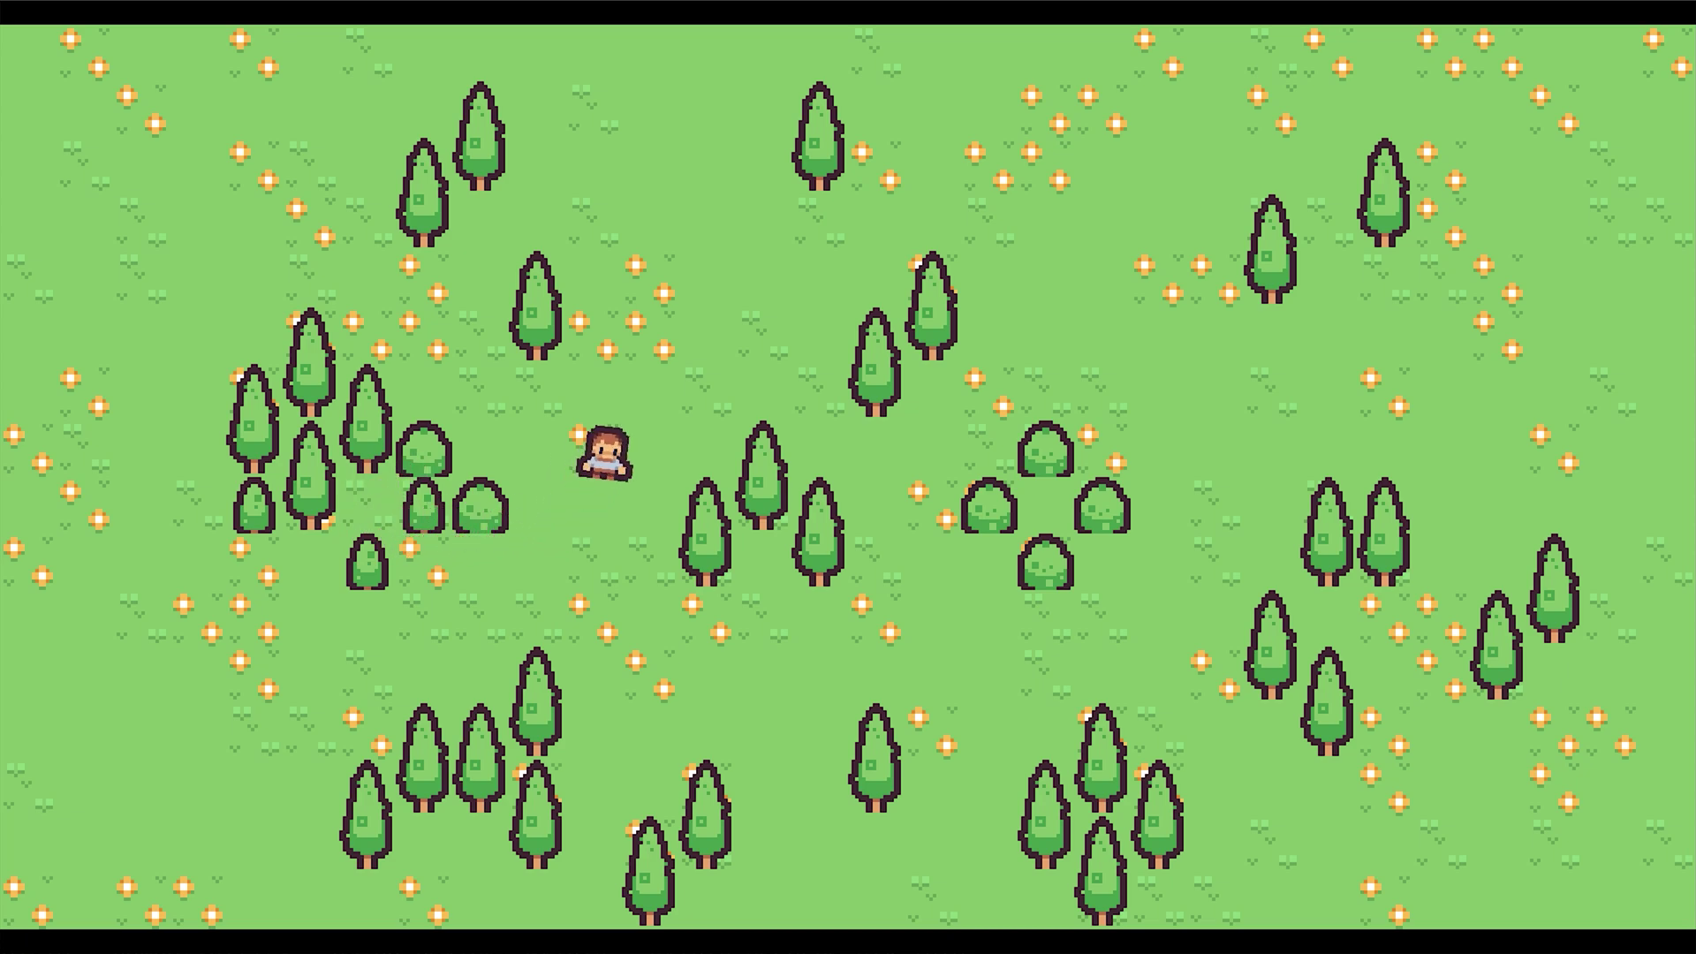